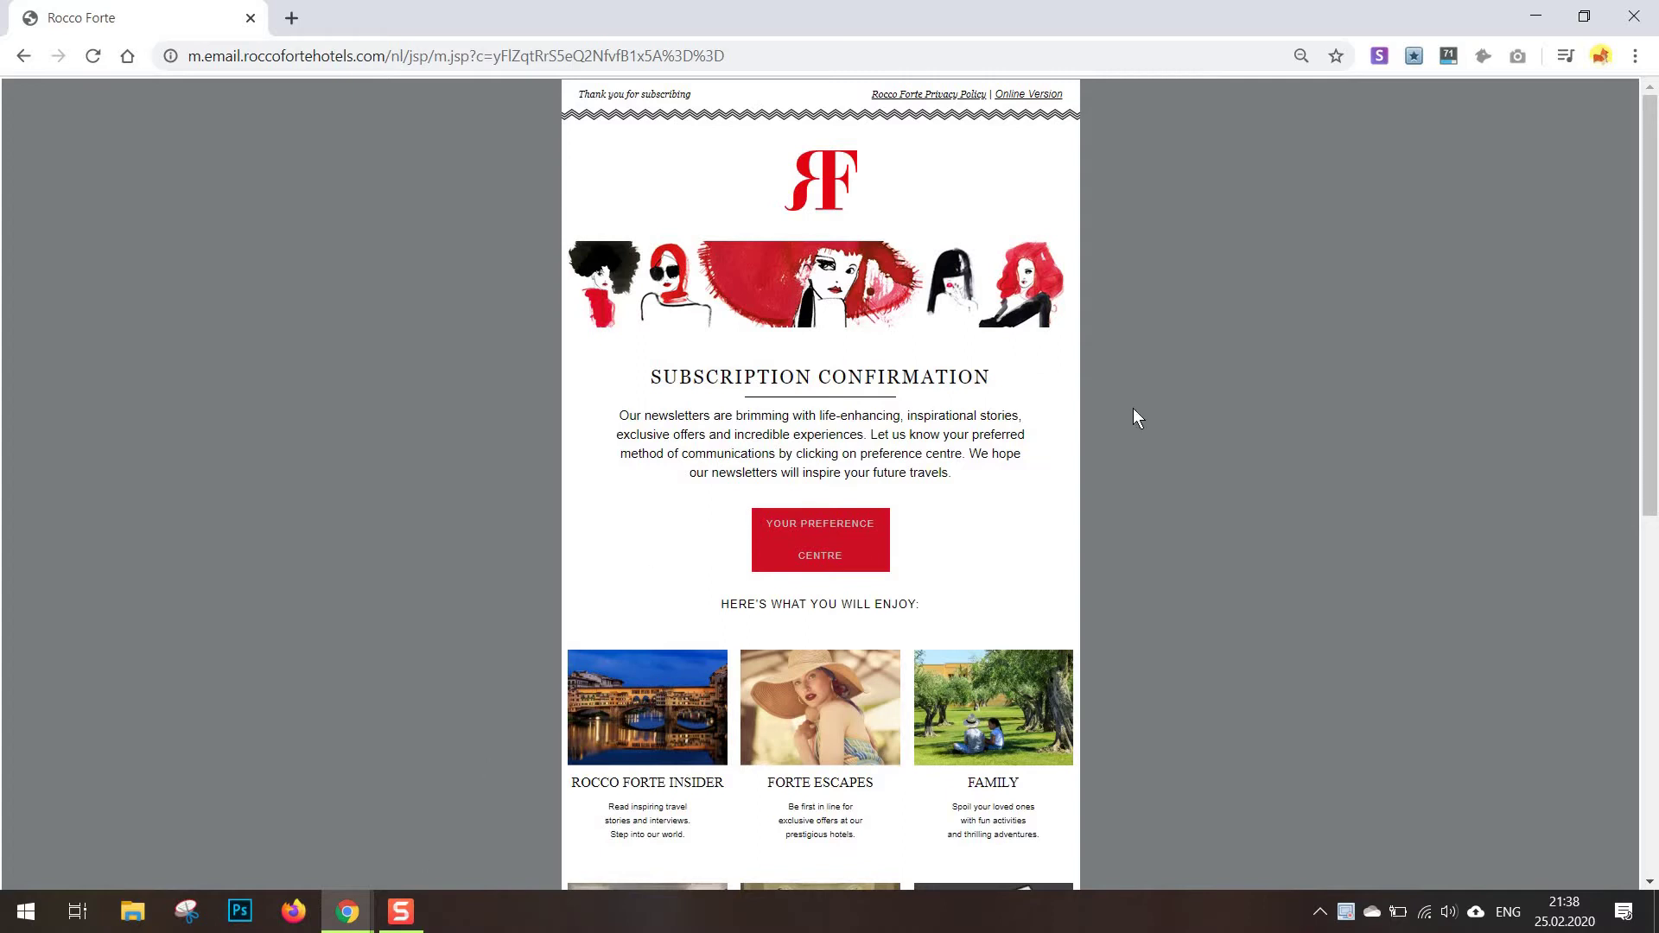
- Scroll through the Rocco Forte subscription email down and back up before taking the full-page capture
scroll(1133, 408, "down", 10)
scroll(938, 143, "up", 10)
scroll(1164, 532, "down", 8)
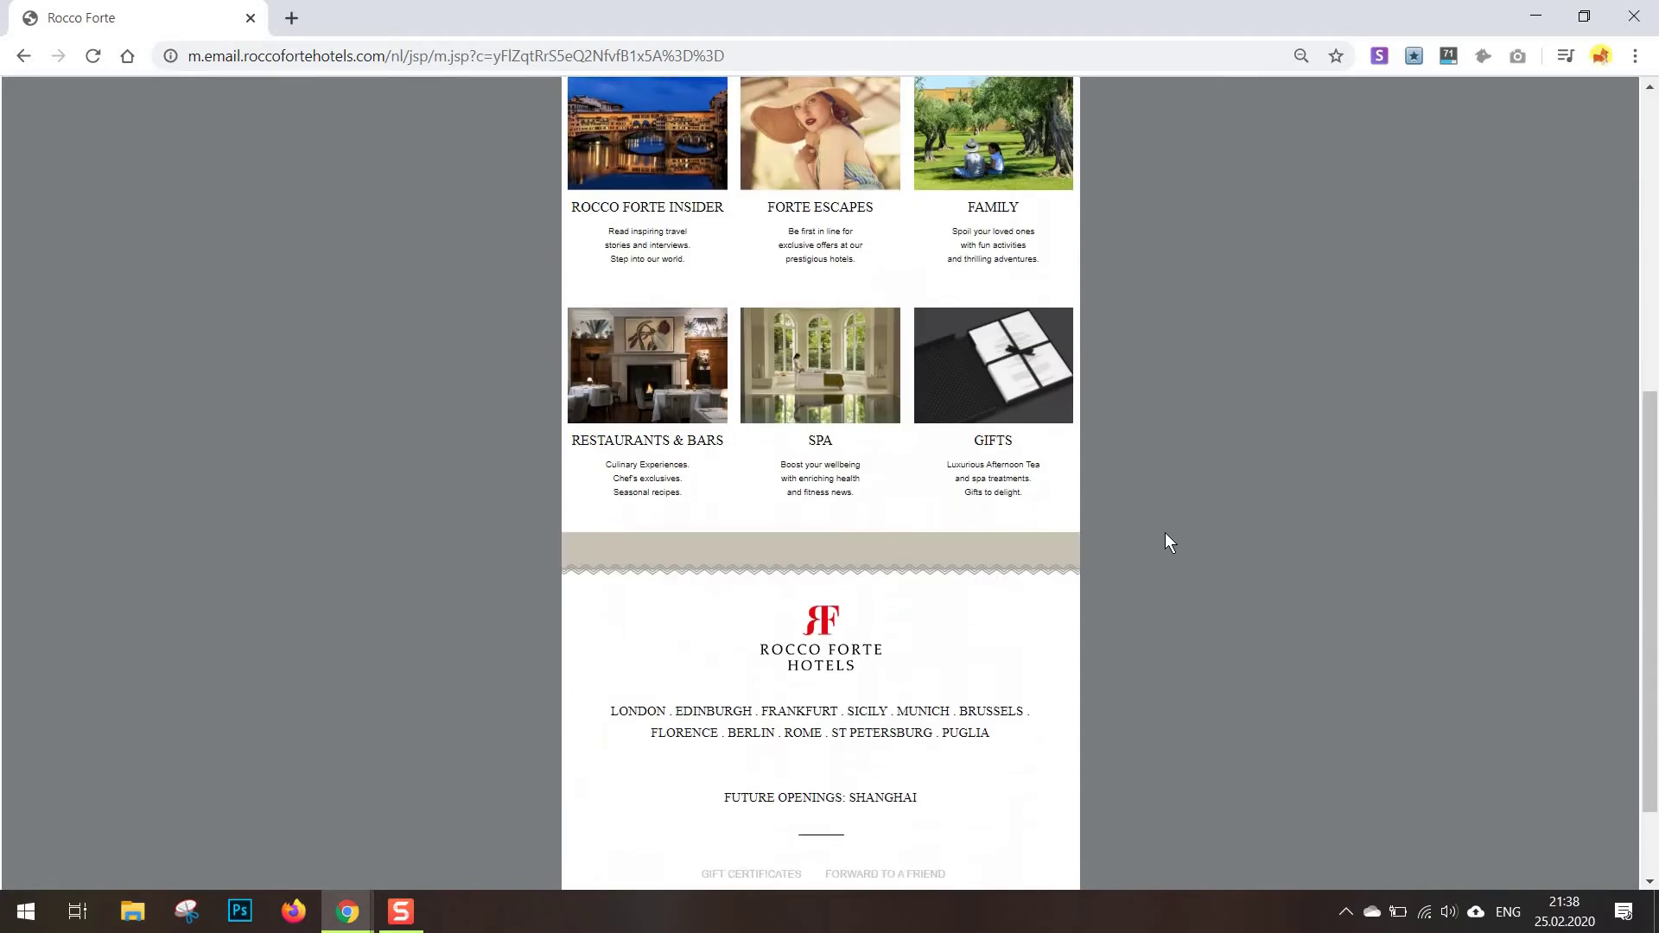
scroll(1226, 519, "up", 8)
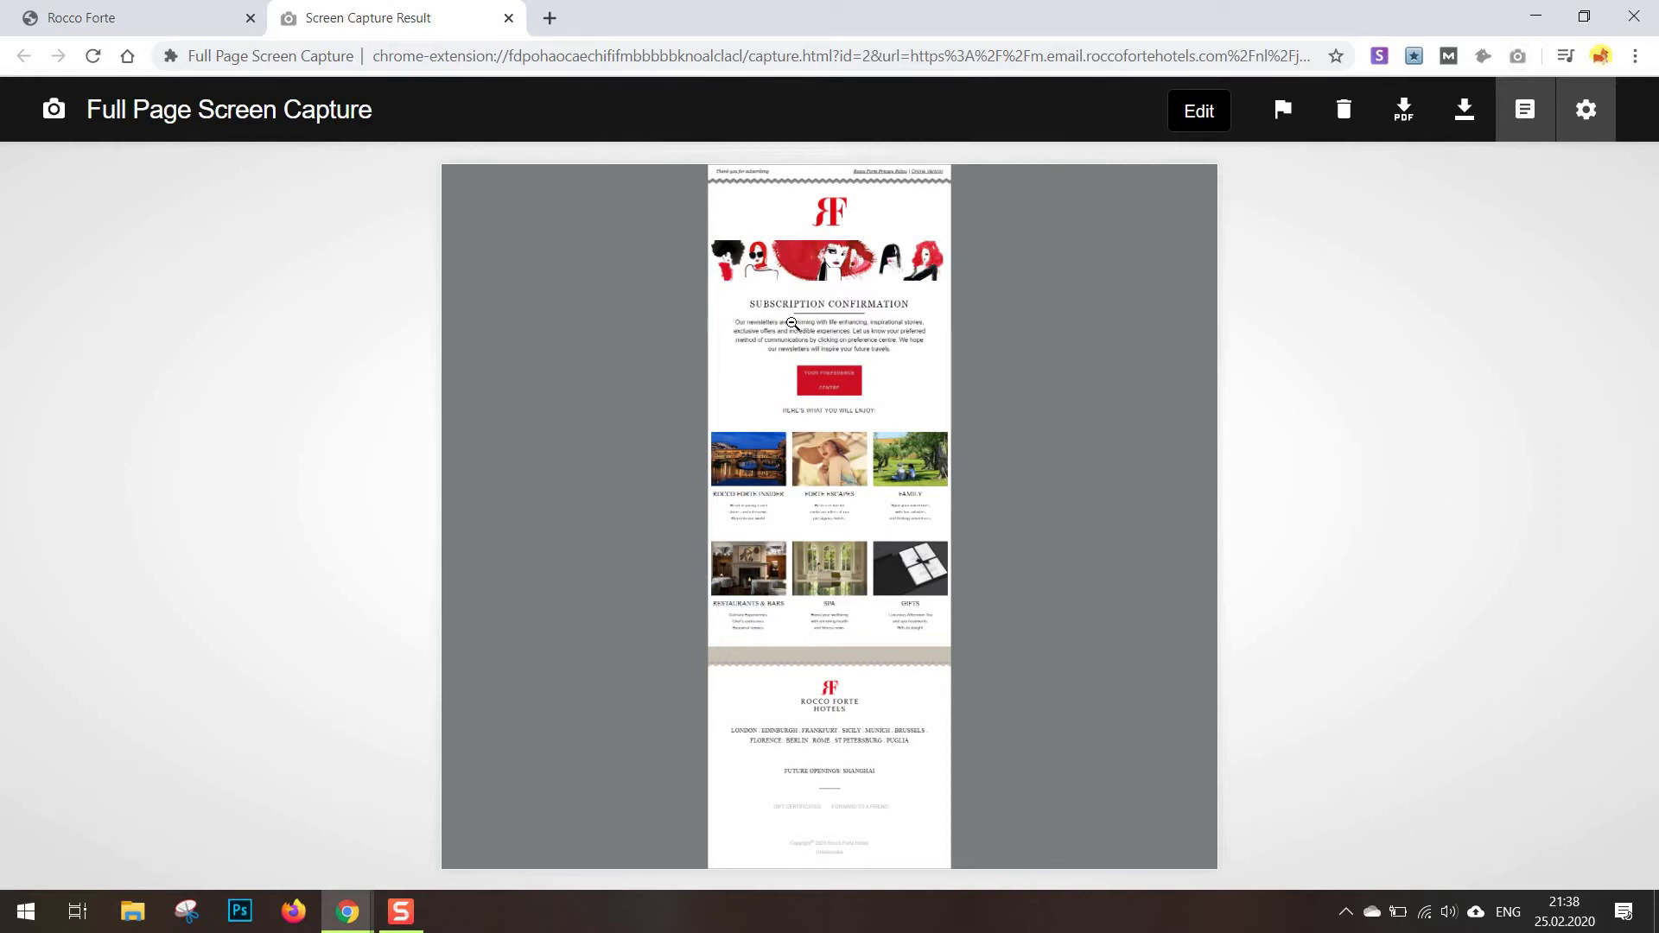
- View the captured screenshot at full size and back, then open it in the editor at 75%
left_click(959, 481)
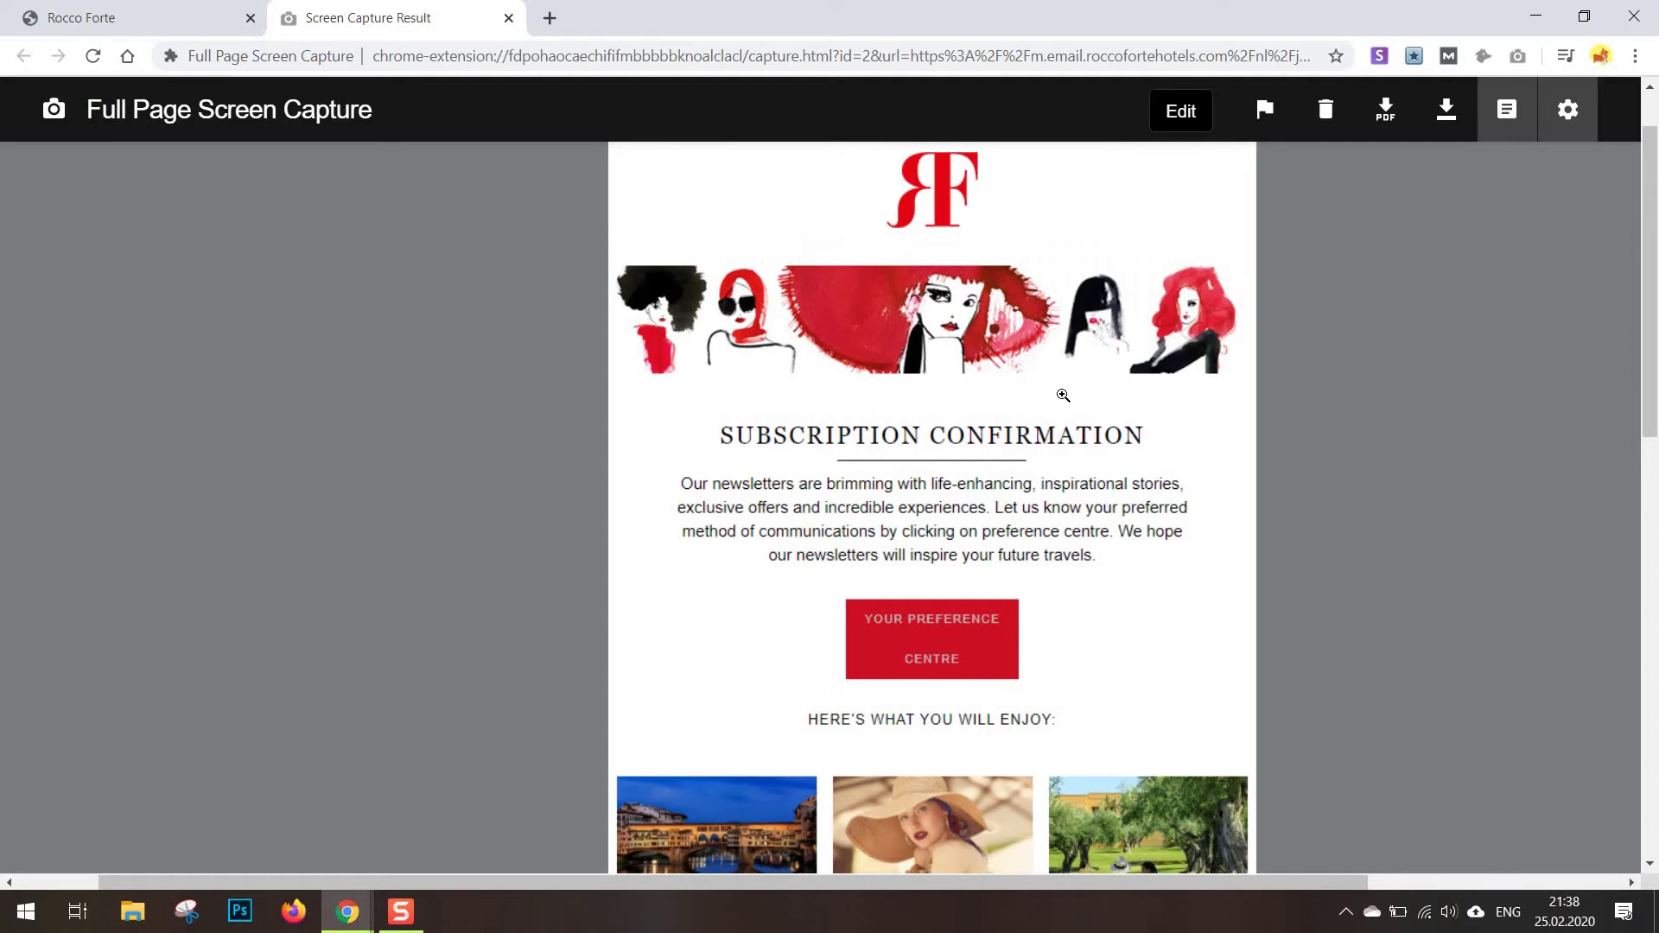
left_click(1063, 395)
left_click(1199, 117)
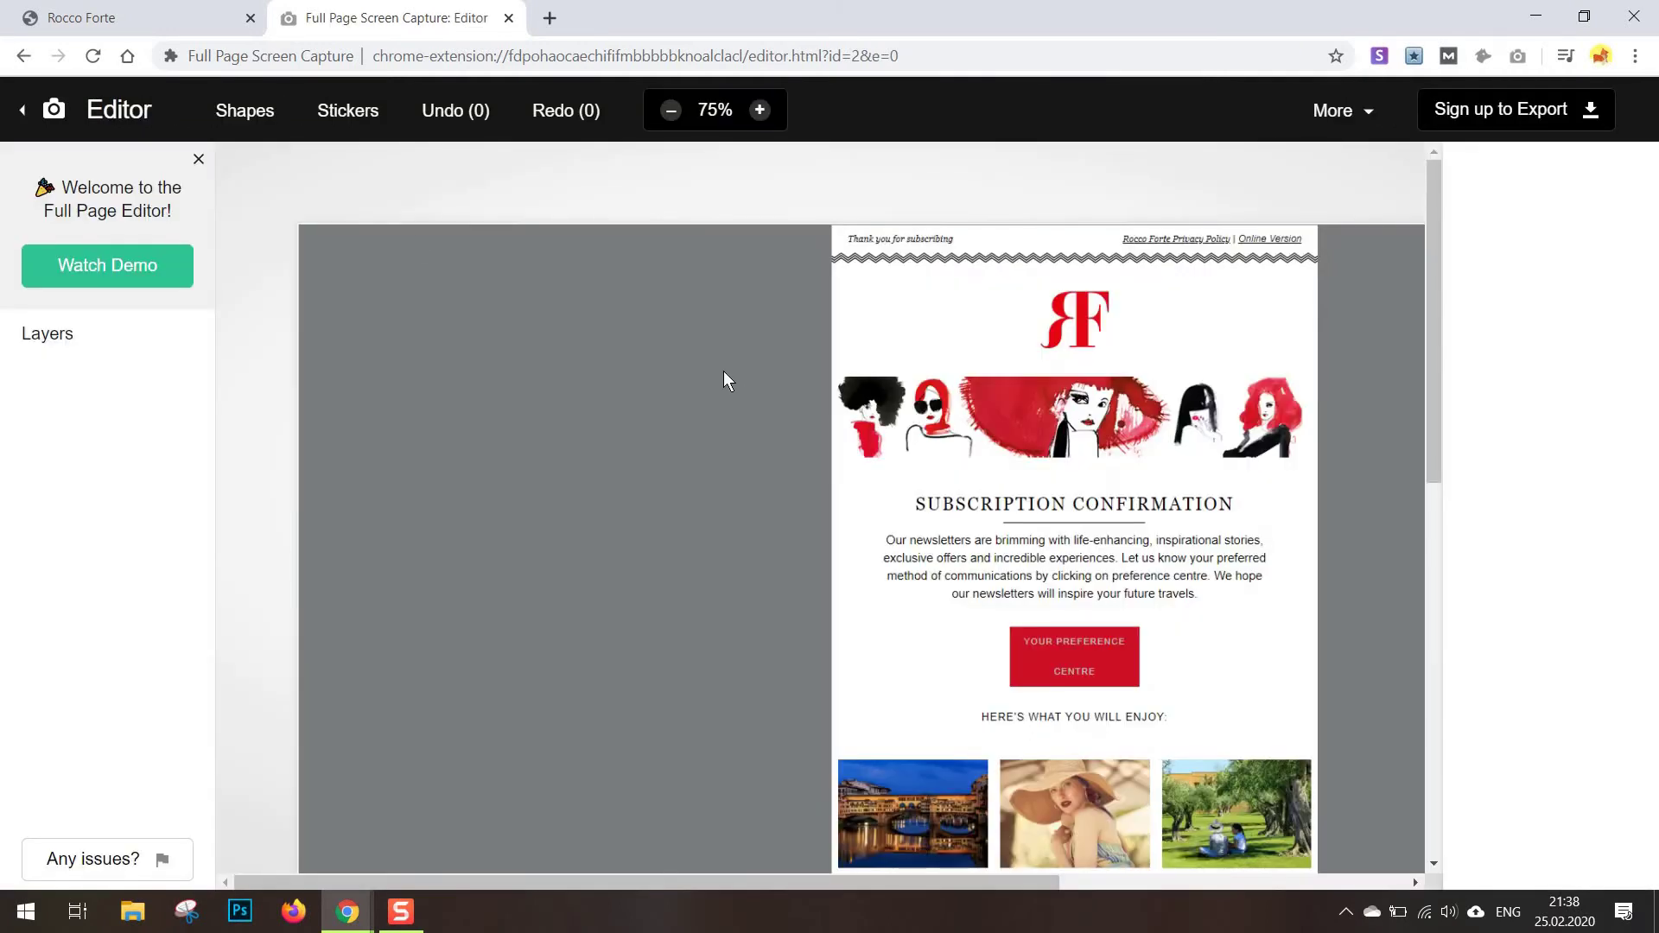
scroll(1051, 457, "down", 8)
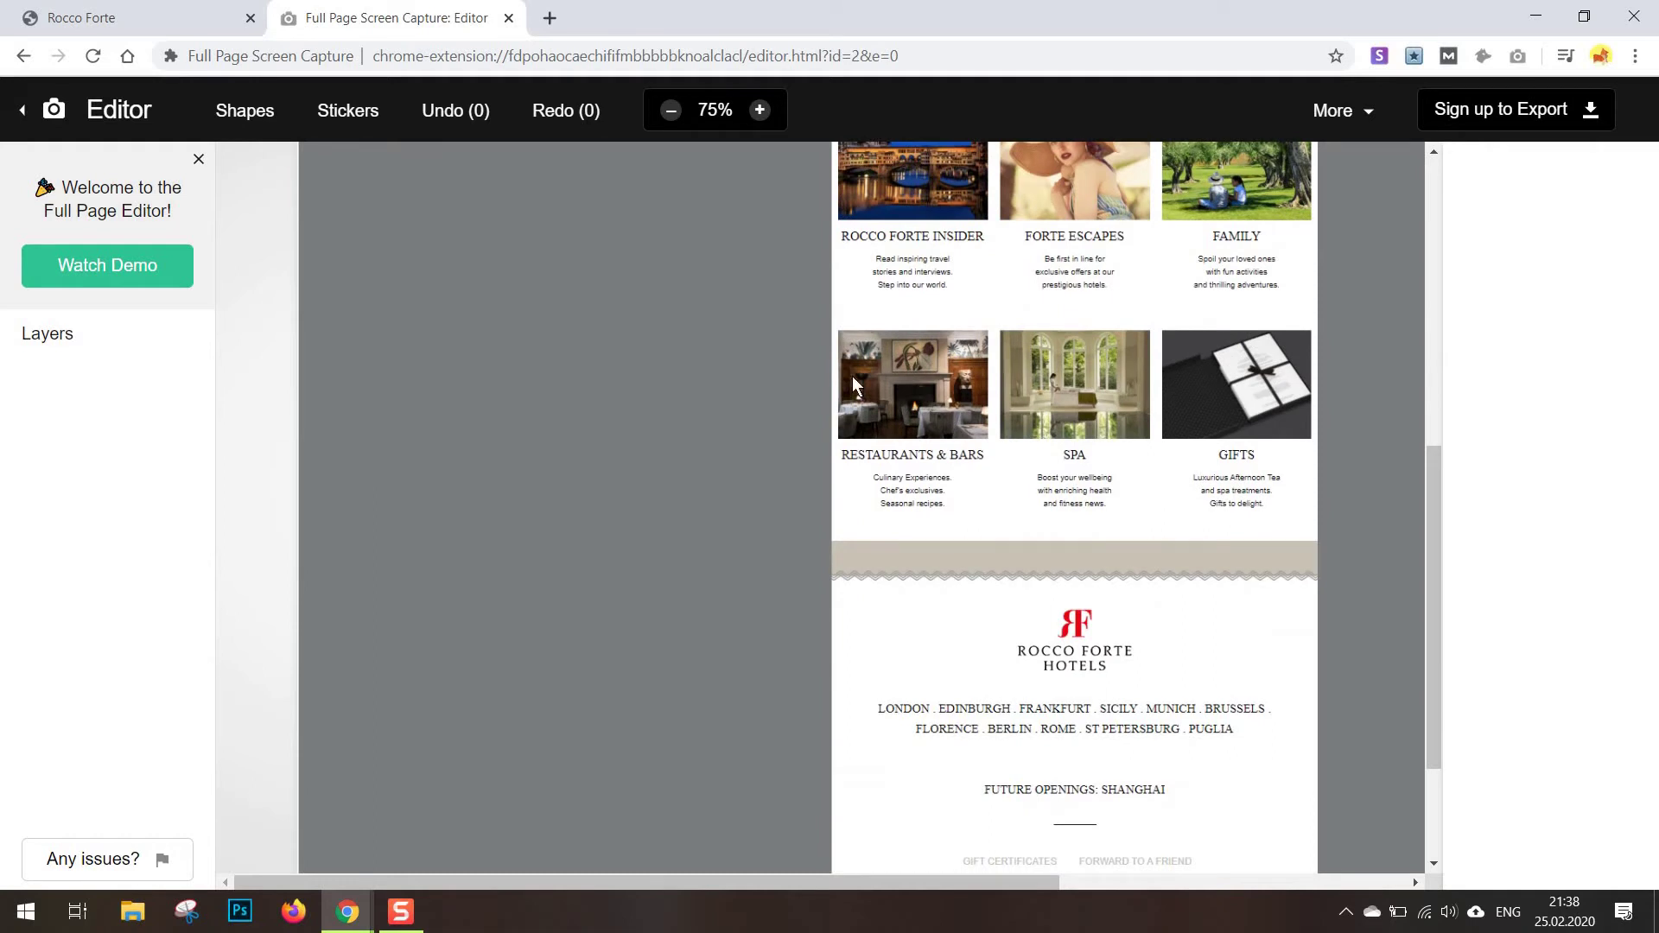
scroll(852, 375, "up", 7)
scroll(636, 220, "up", 1)
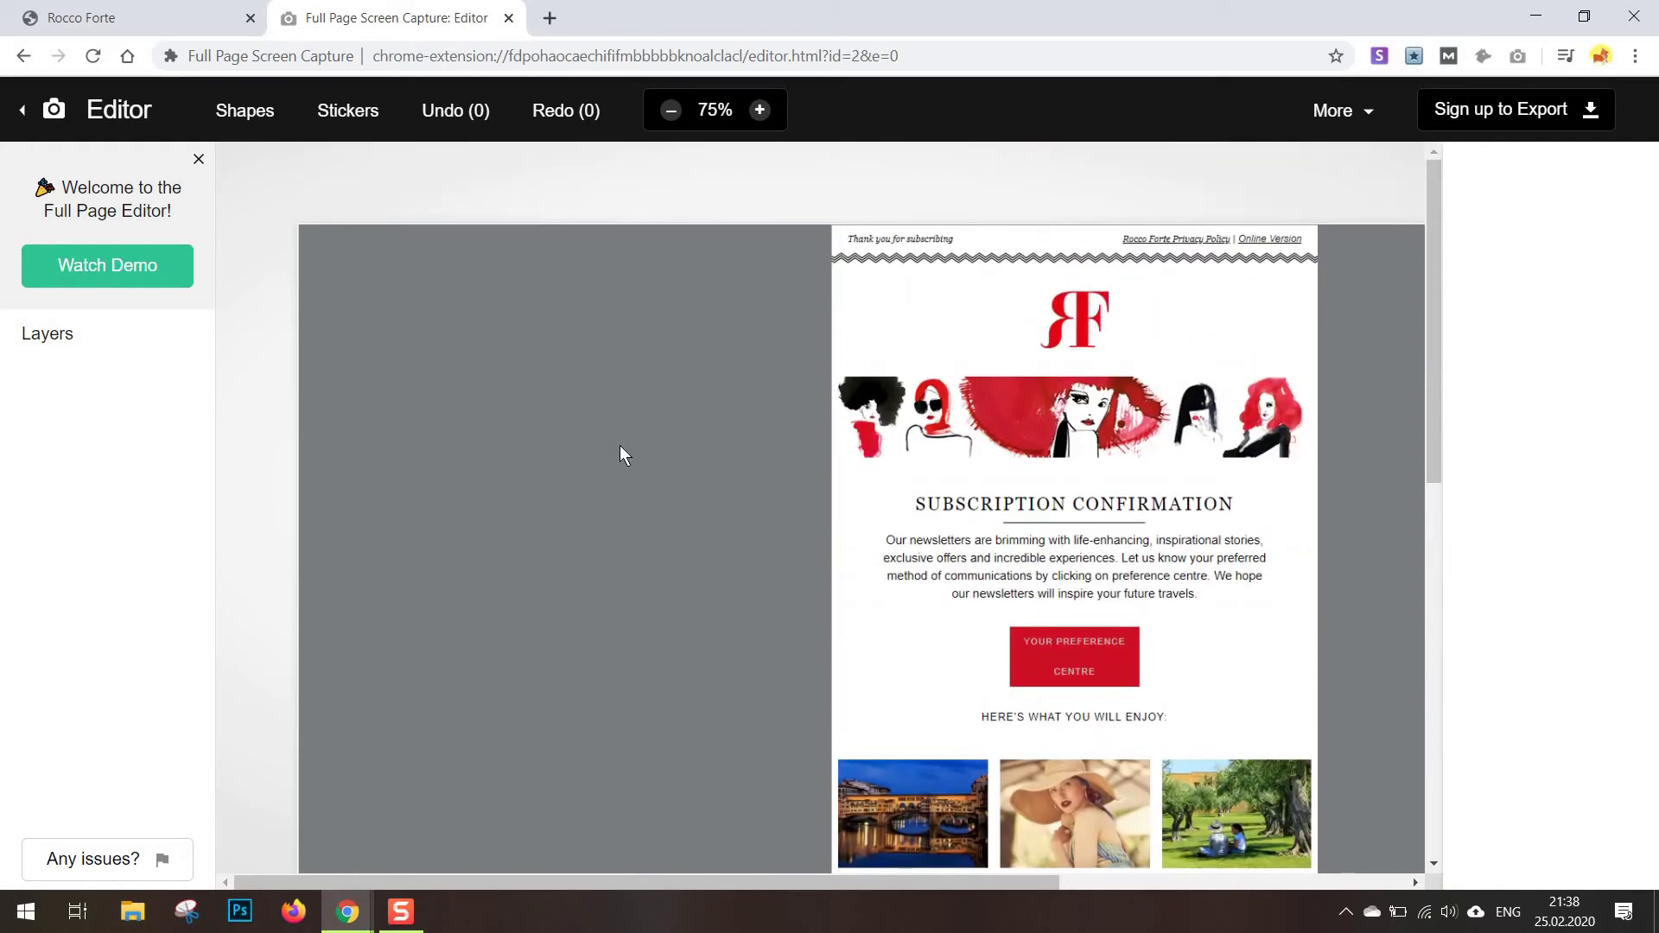
- Crop the screenshot to 602 × 1745 around the email, with Chrome zoomed out to 67%
left_click(1333, 111)
left_click(1261, 159)
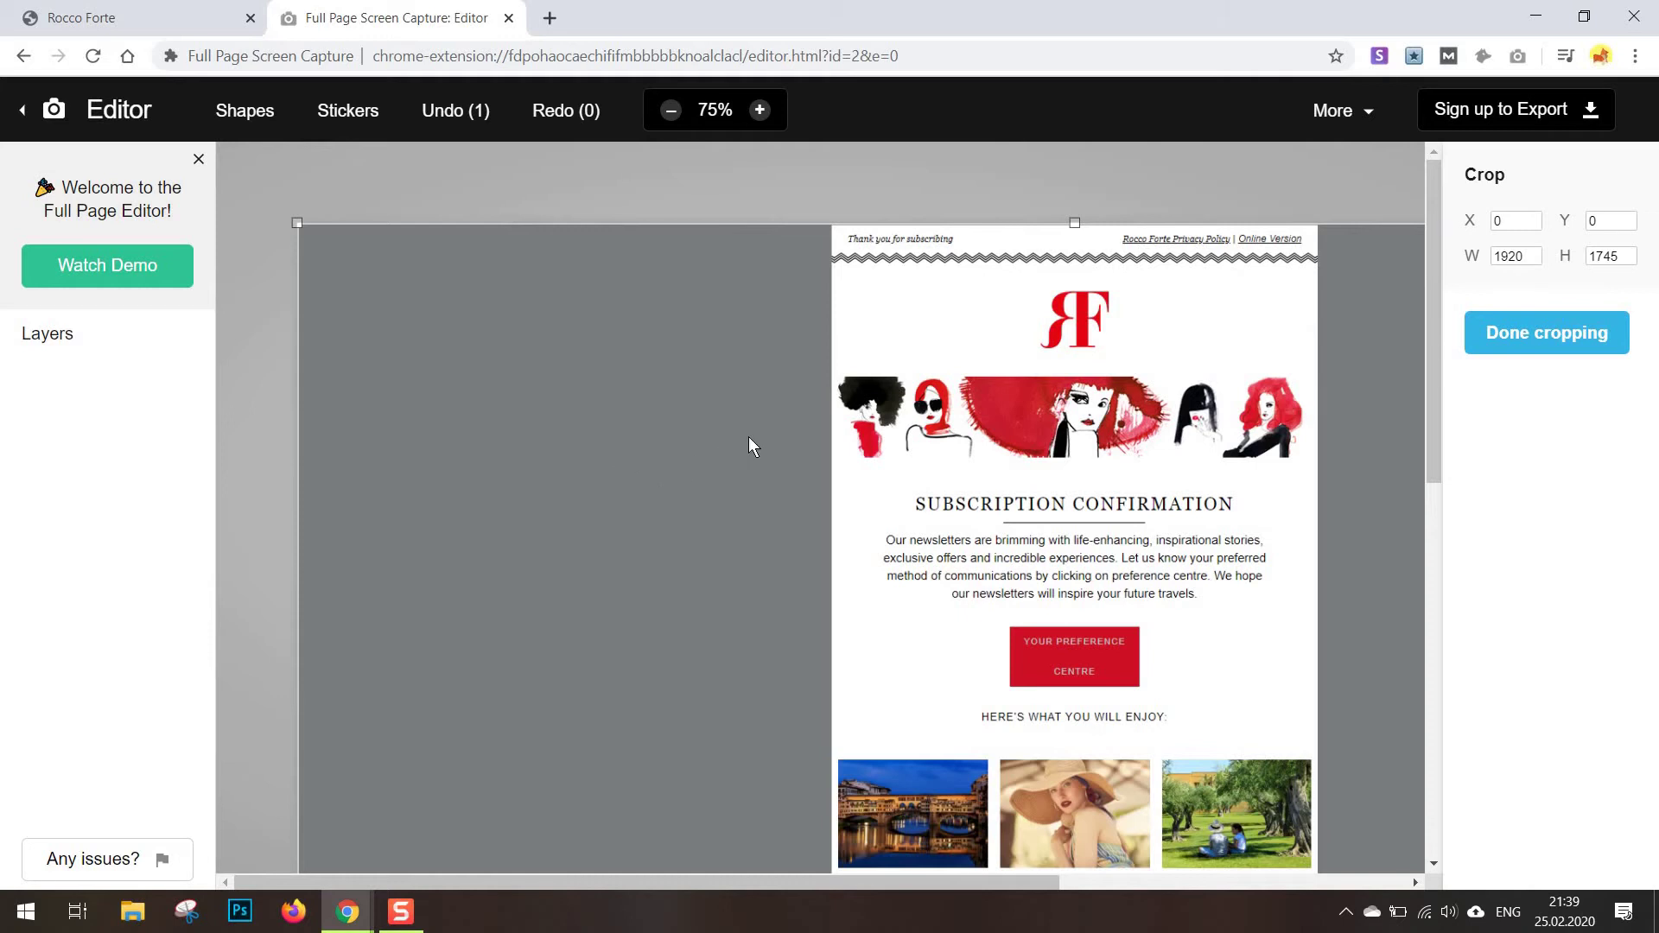
key("ctrl+minus")
key("ctrl+minus")
key("ctrl+minus")
left_click(1207, 95)
scroll(443, 503, "down", 2)
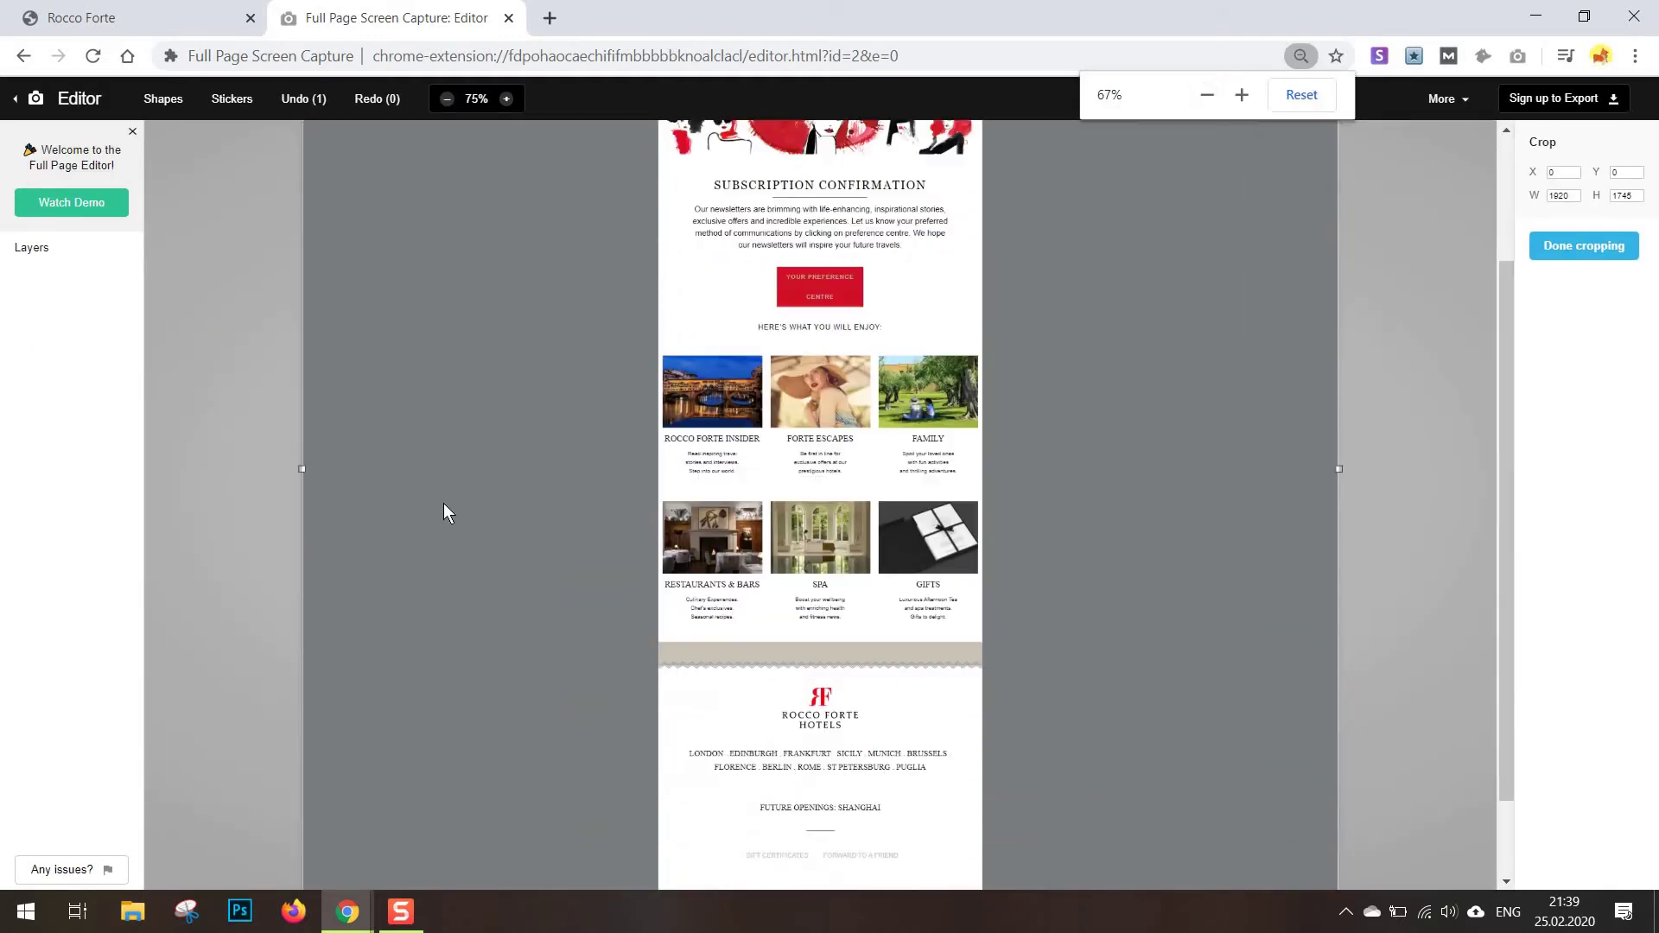
scroll(444, 505, "down", 1)
left_click_drag(447, 443, 661, 461)
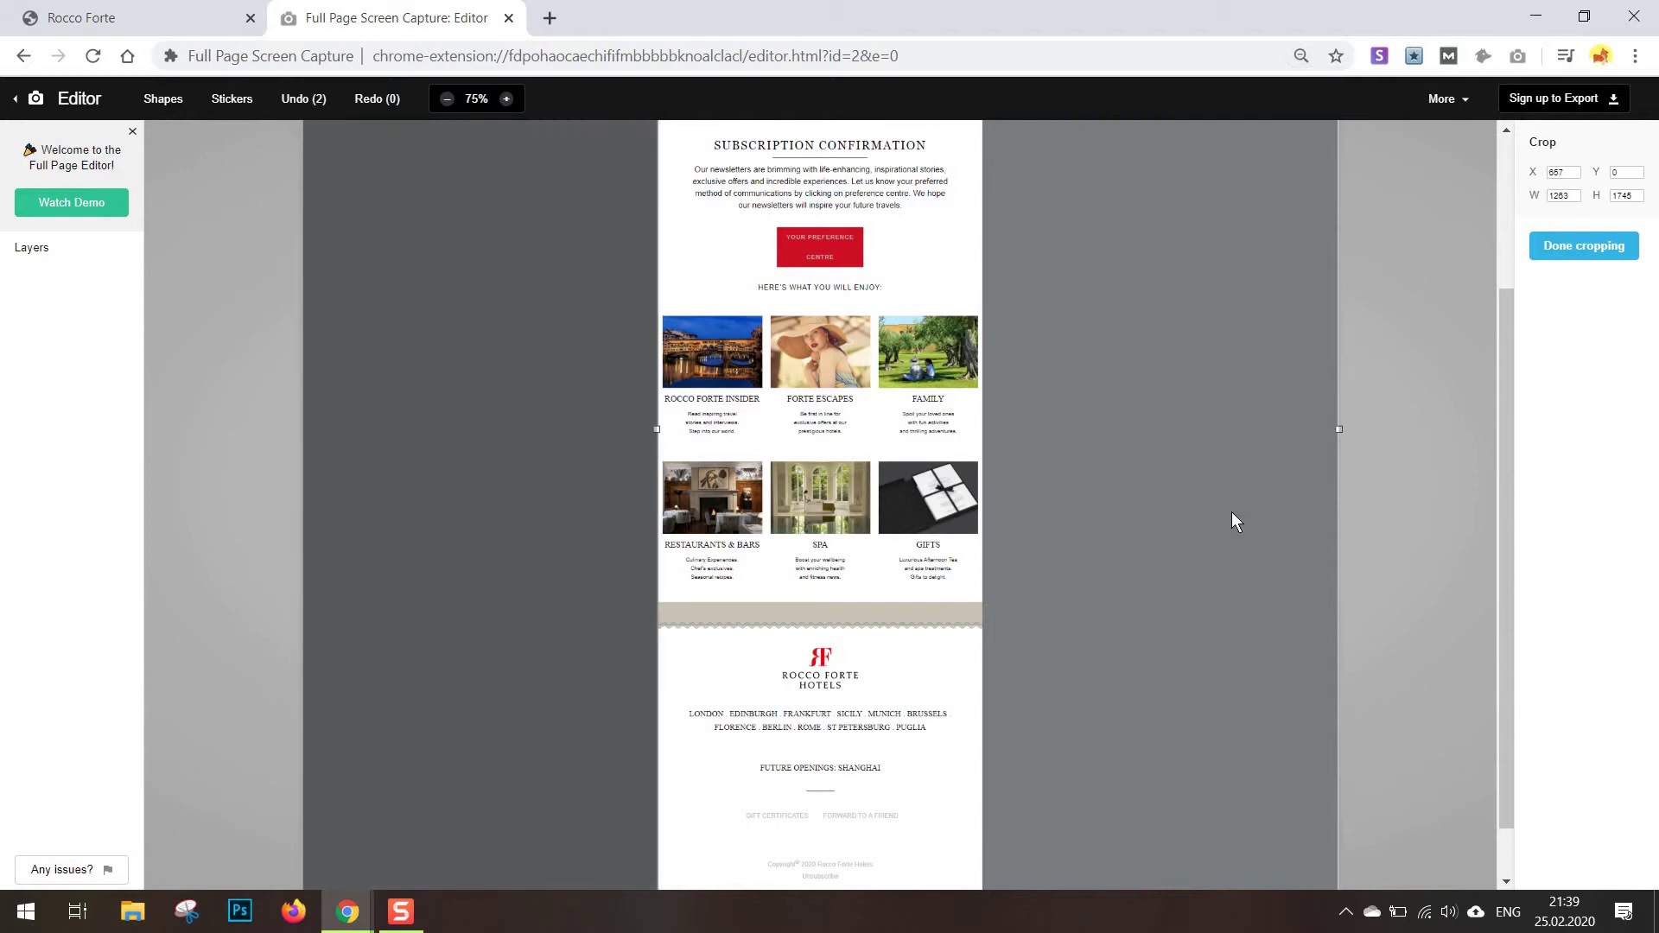
left_click_drag(986, 563, 982, 562)
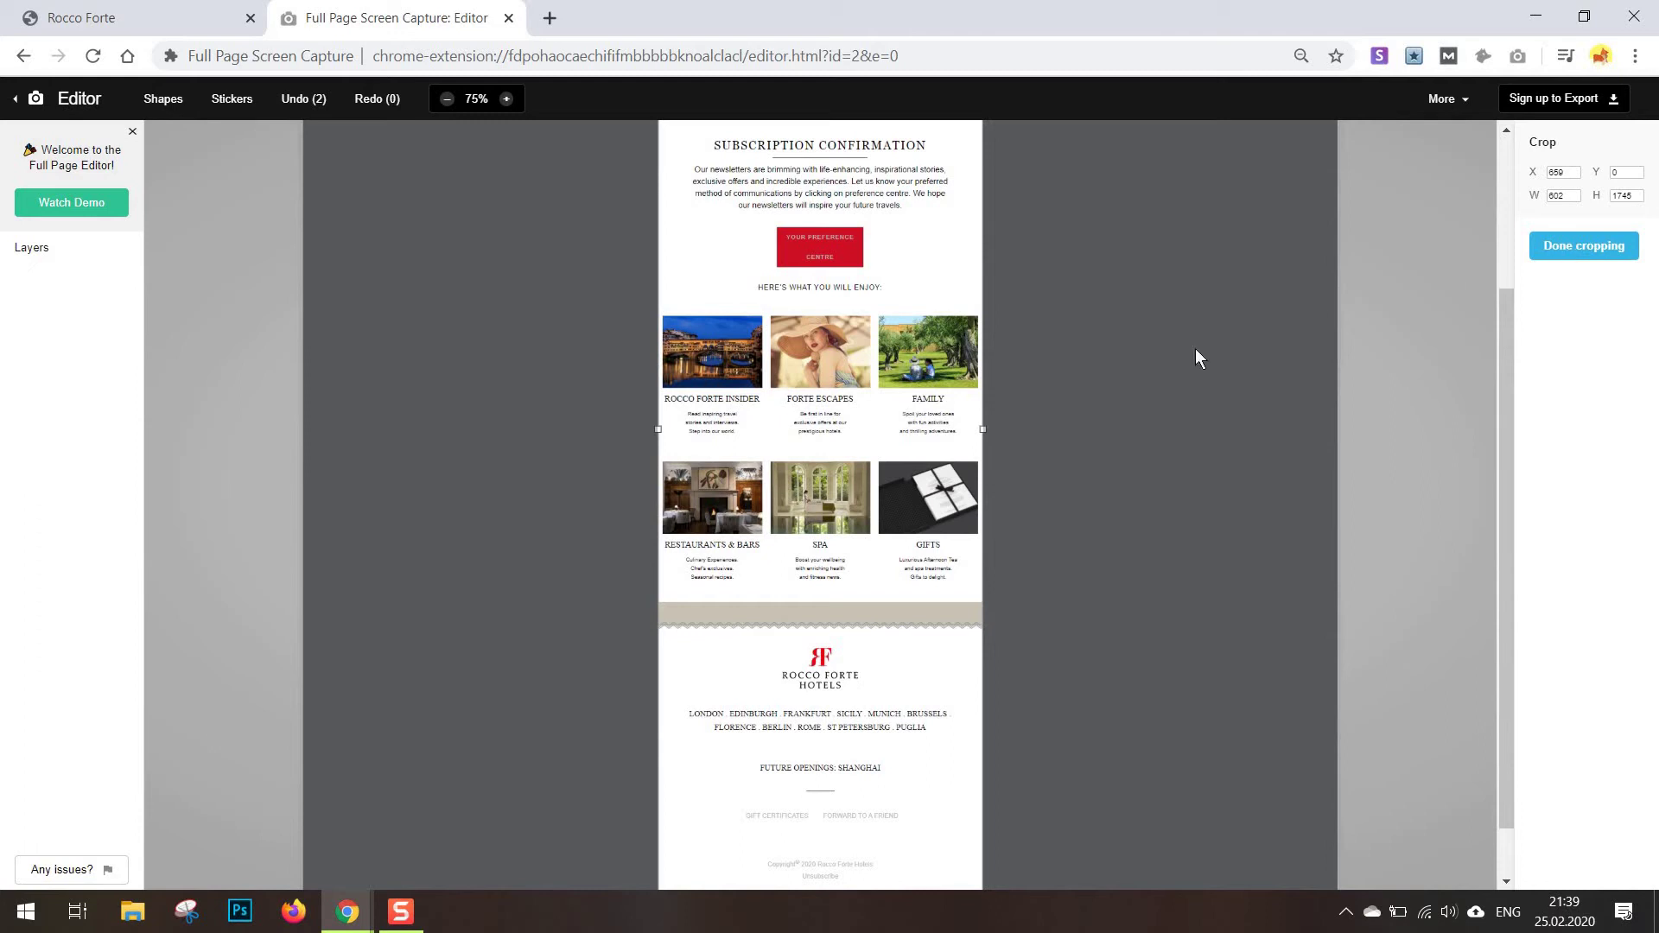
scroll(1049, 353, "down", 3)
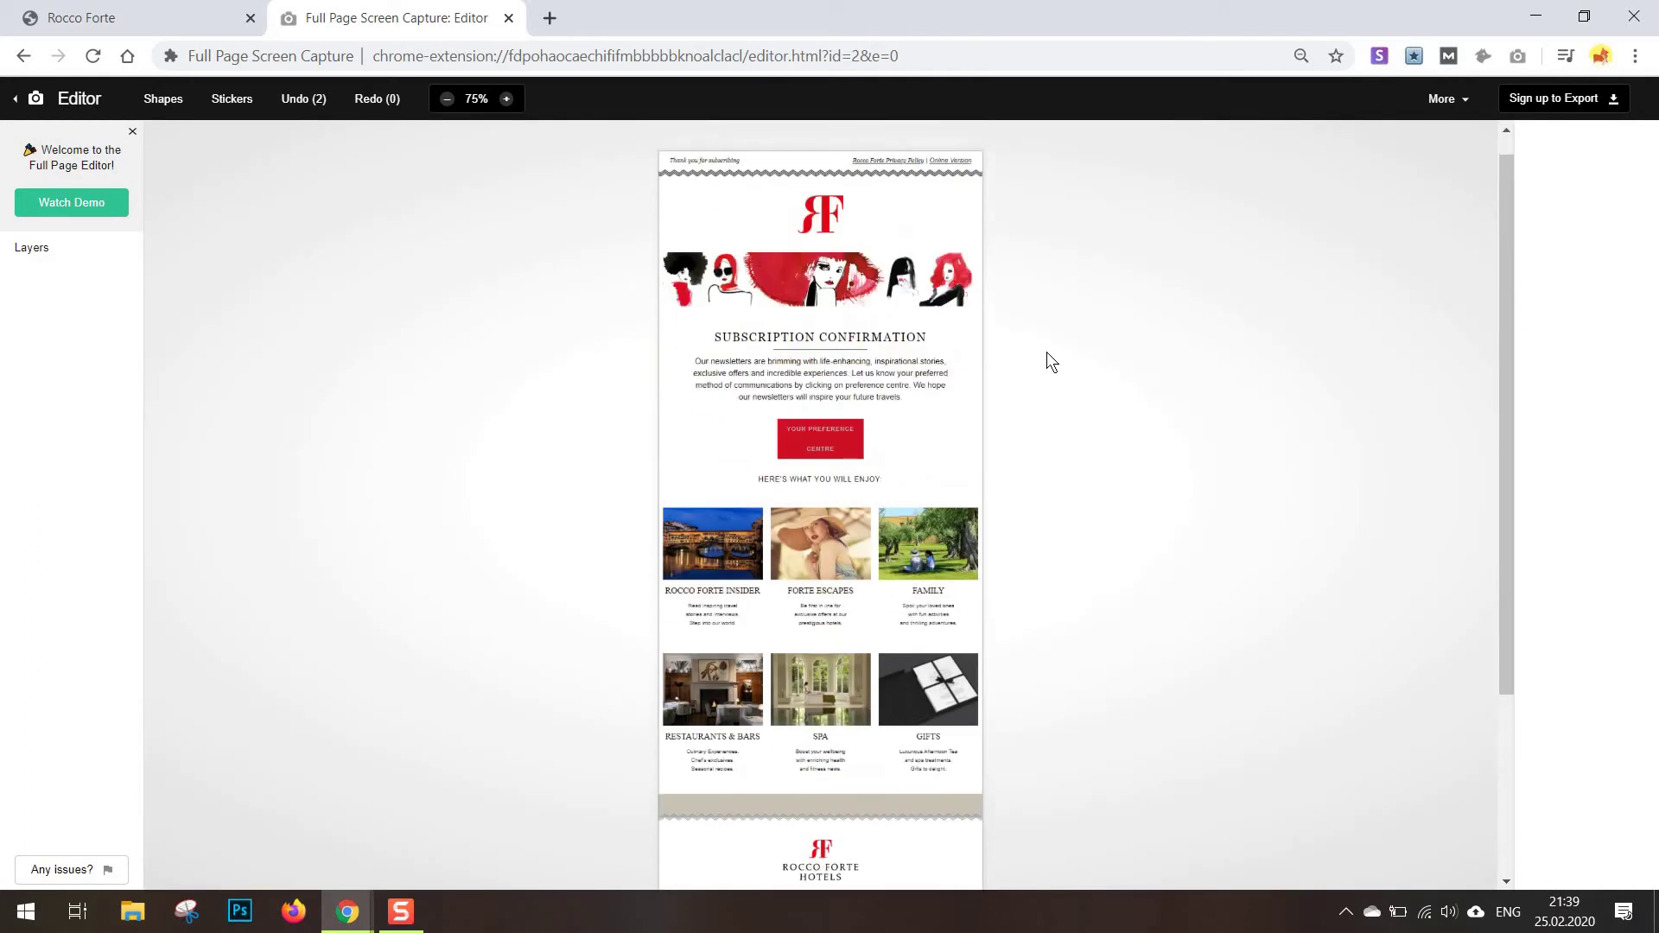
scroll(1043, 356, "up", 3)
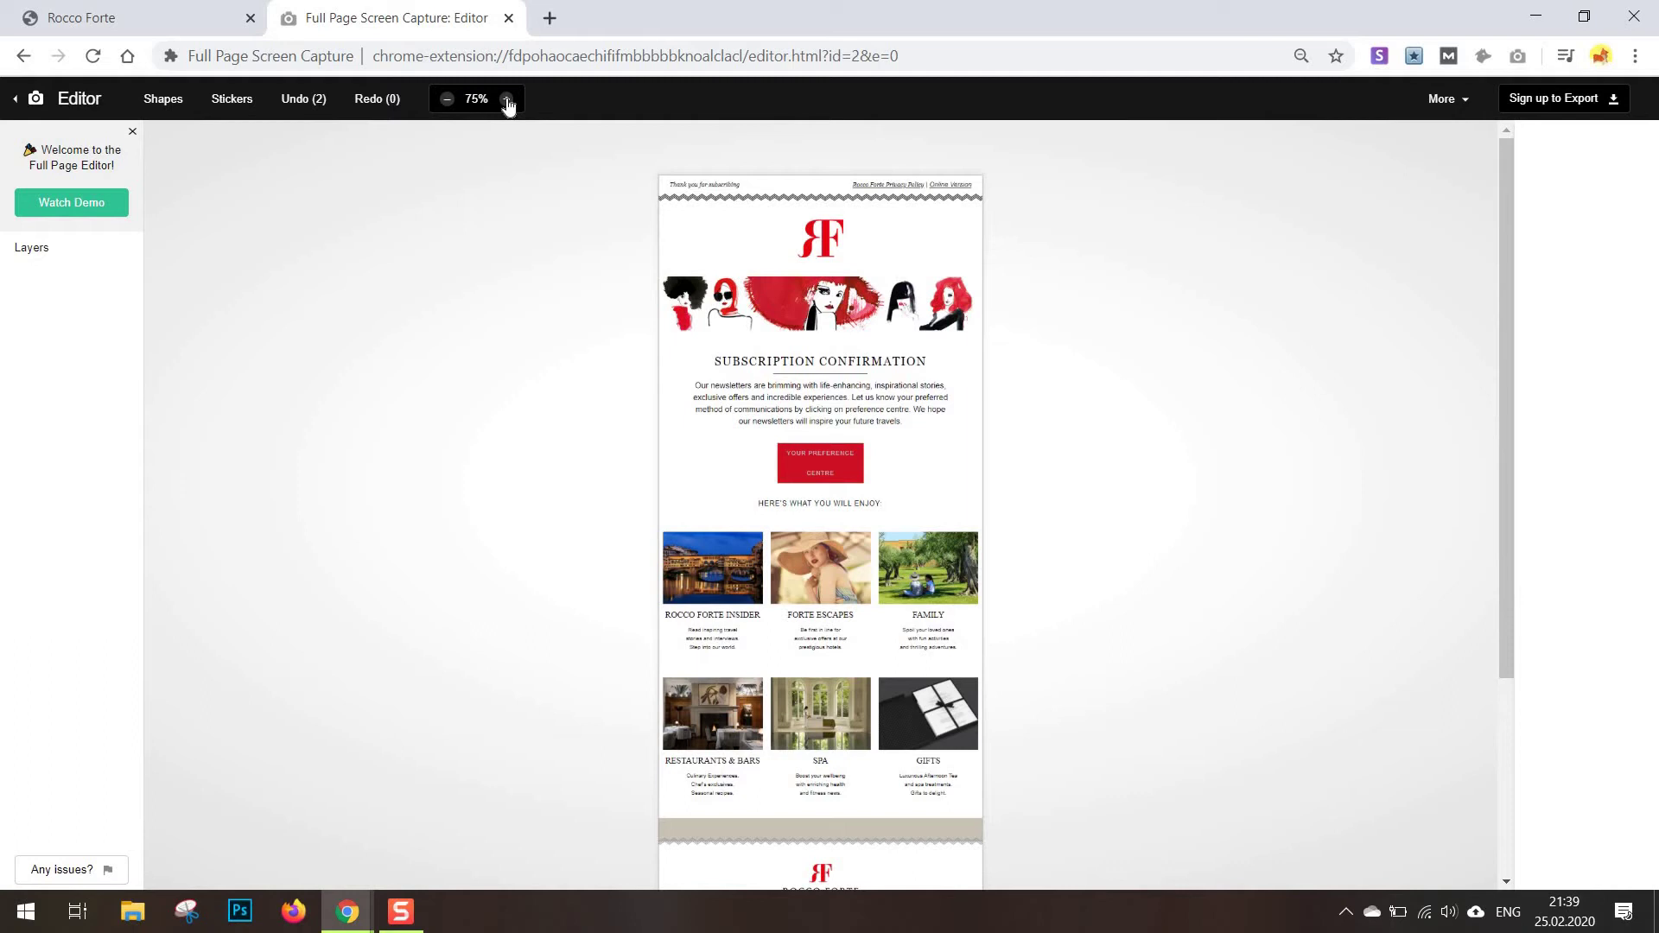
- Close the Full Page Screen Capture editor tab and bring up Snagit's capture window
left_click(509, 18)
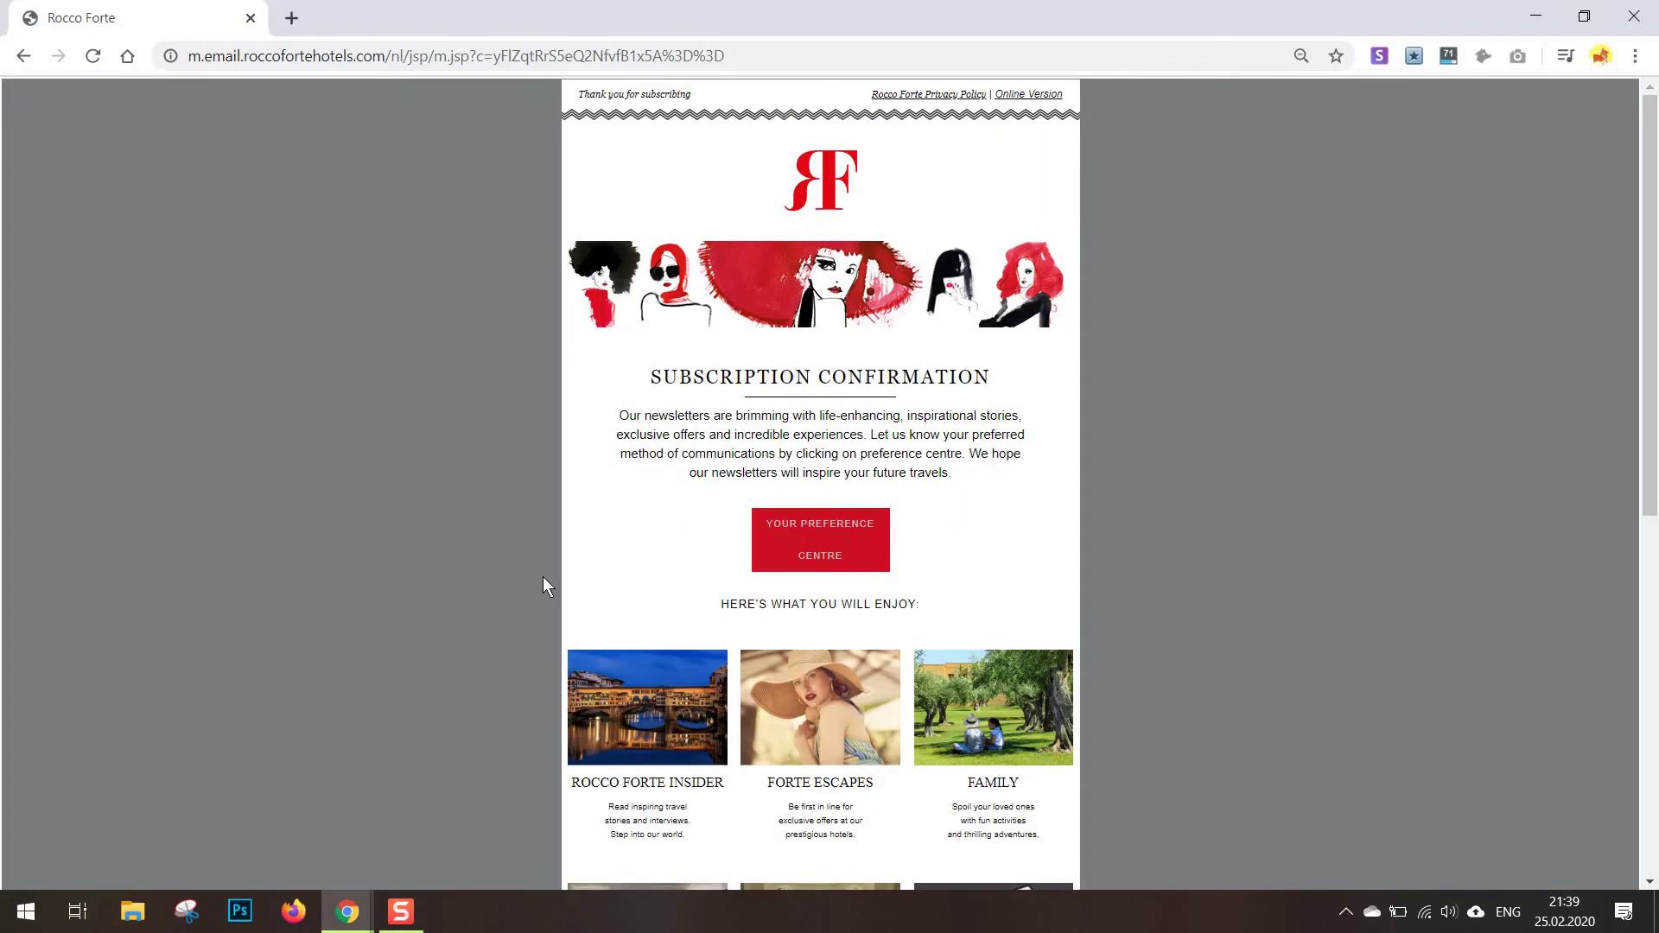
left_click(403, 912)
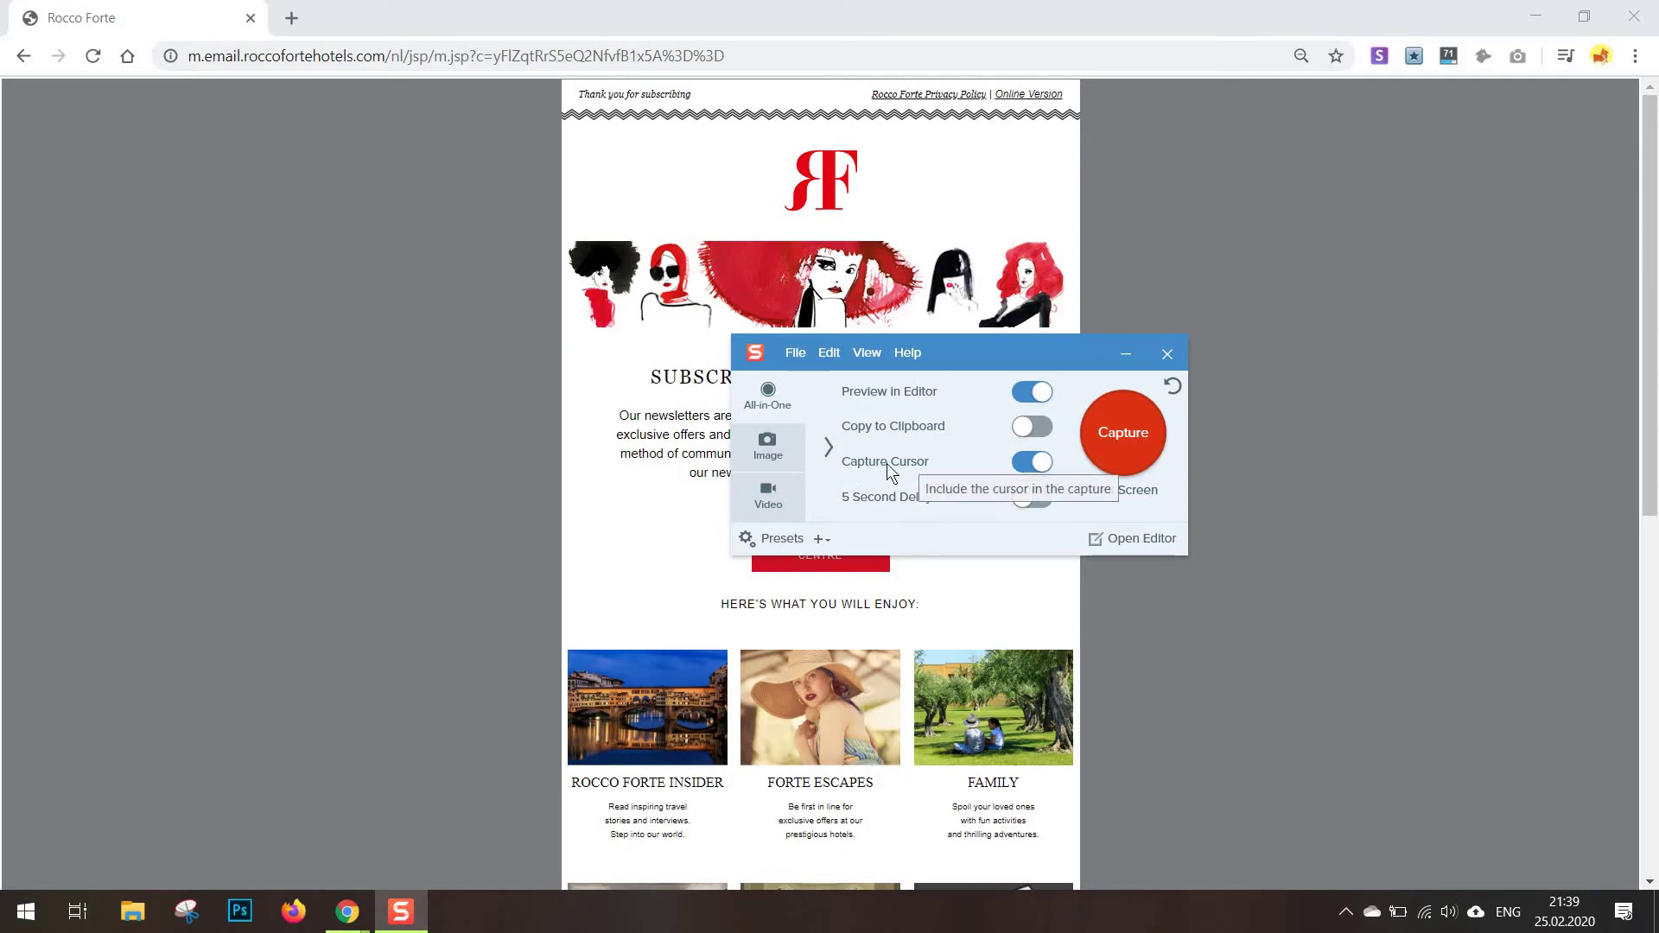
- Take a vertical scrolling capture of the whole email page, giving a 1899 × 1745 px image
left_click(1143, 434)
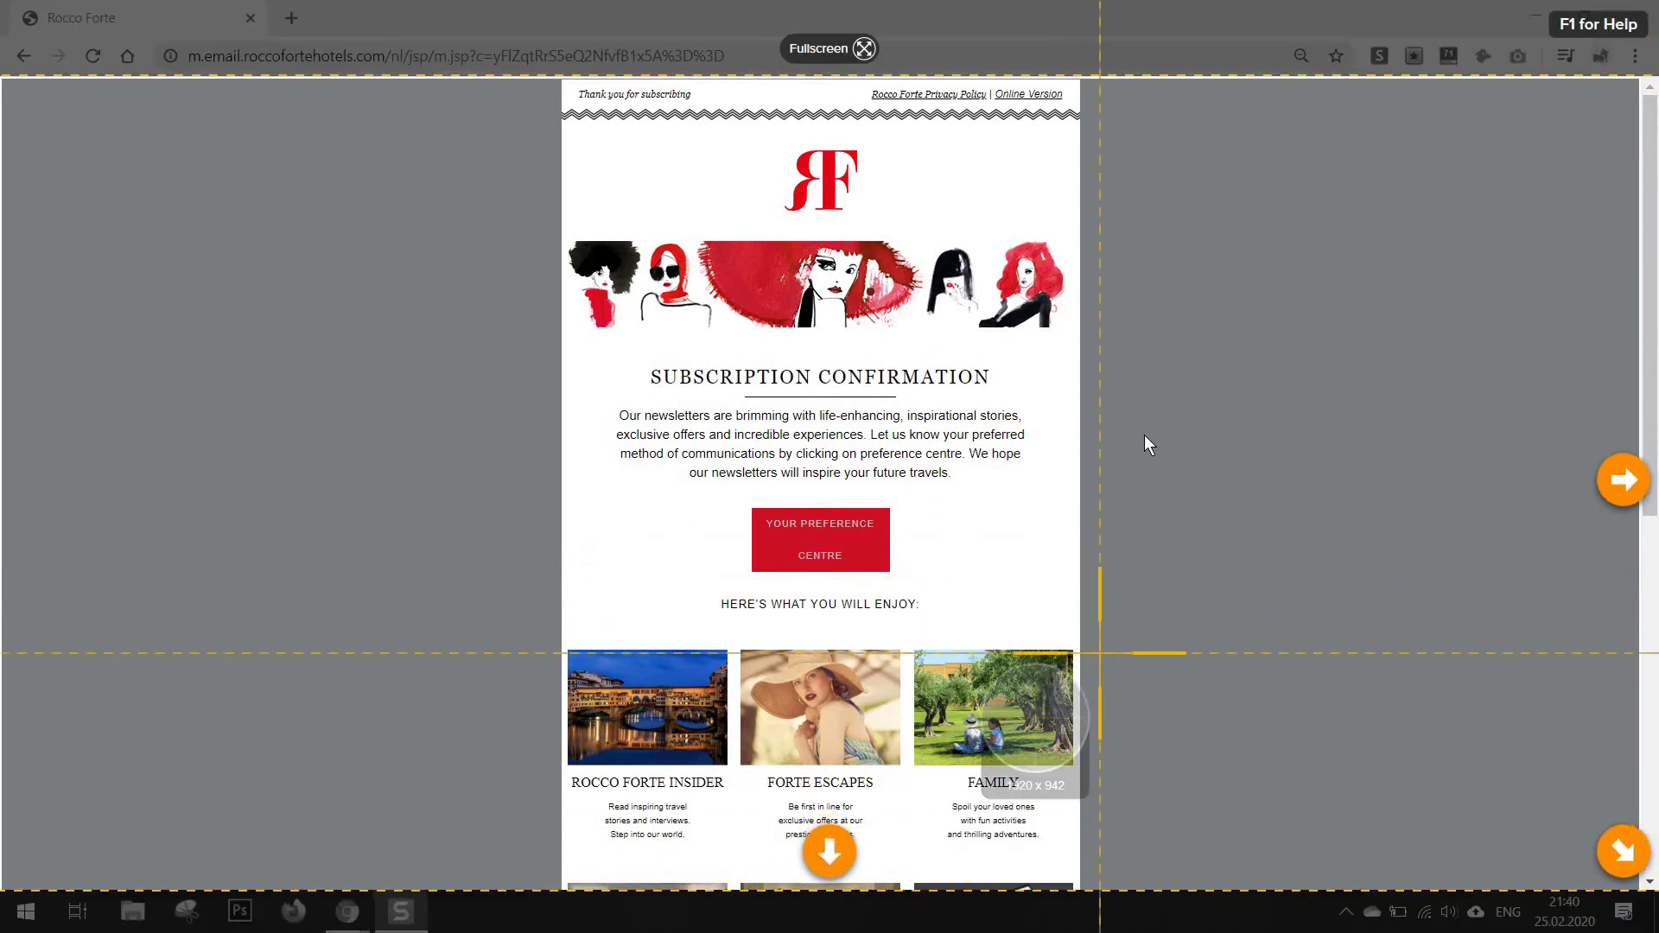
left_click(830, 842)
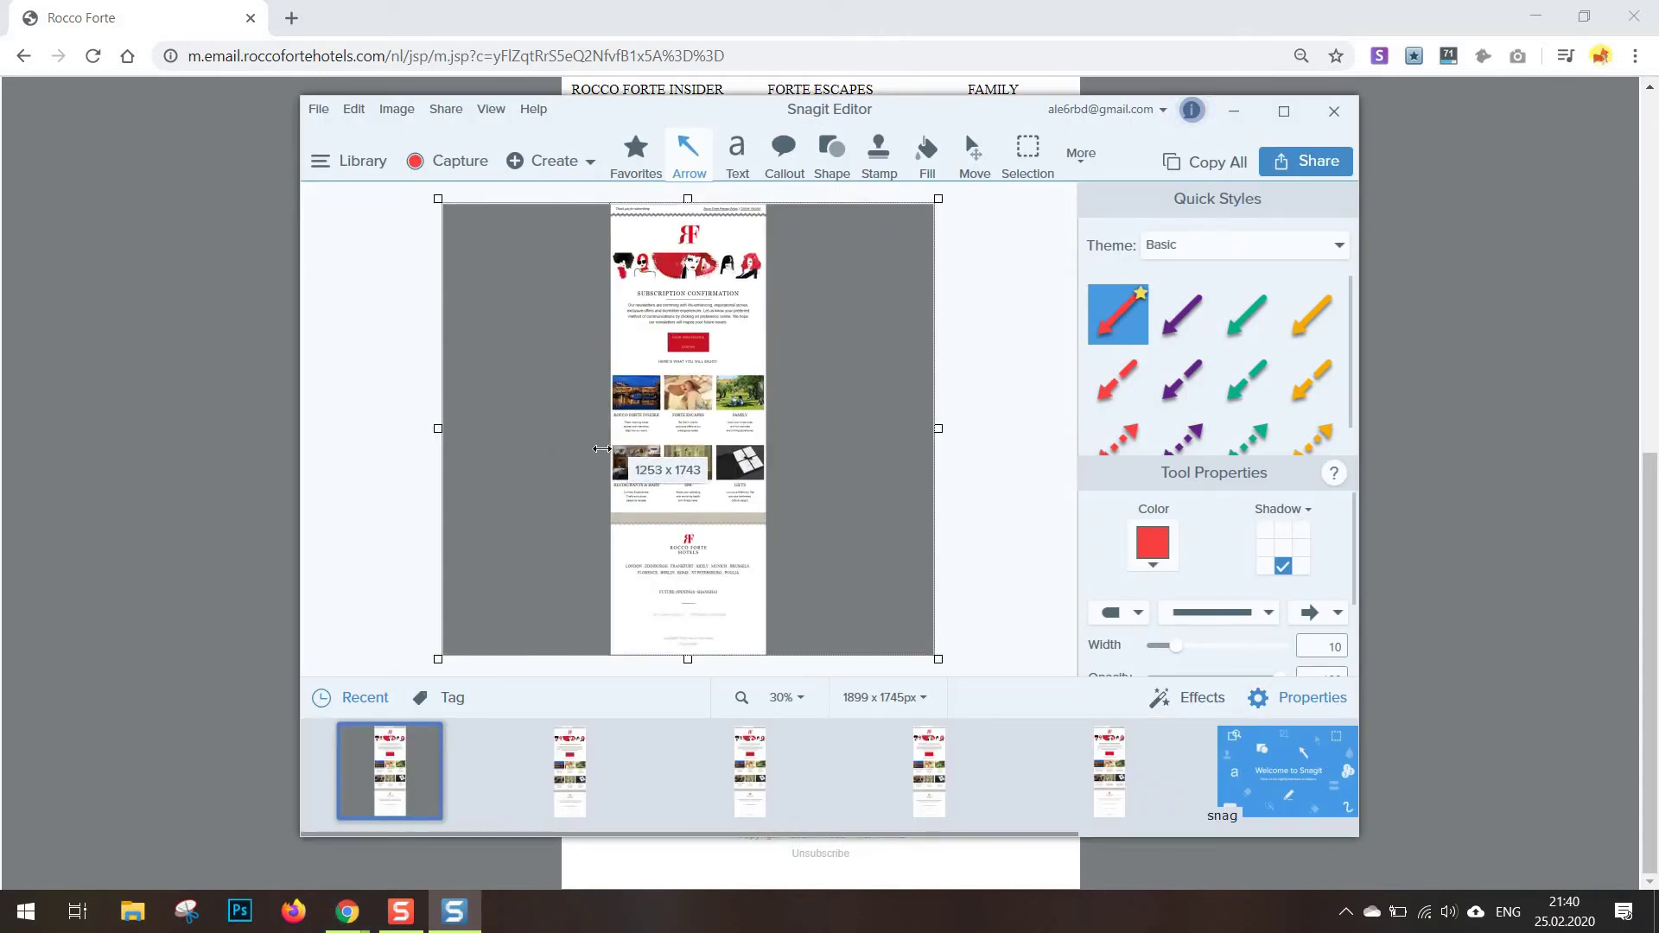
- Trim the Snagit capture's margins to 590 × 1740 px around the email, then close Snagit Editor
left_click_drag(608, 450, 717, 466)
scroll(721, 471, "up", 3)
scroll(704, 264, "down", 5)
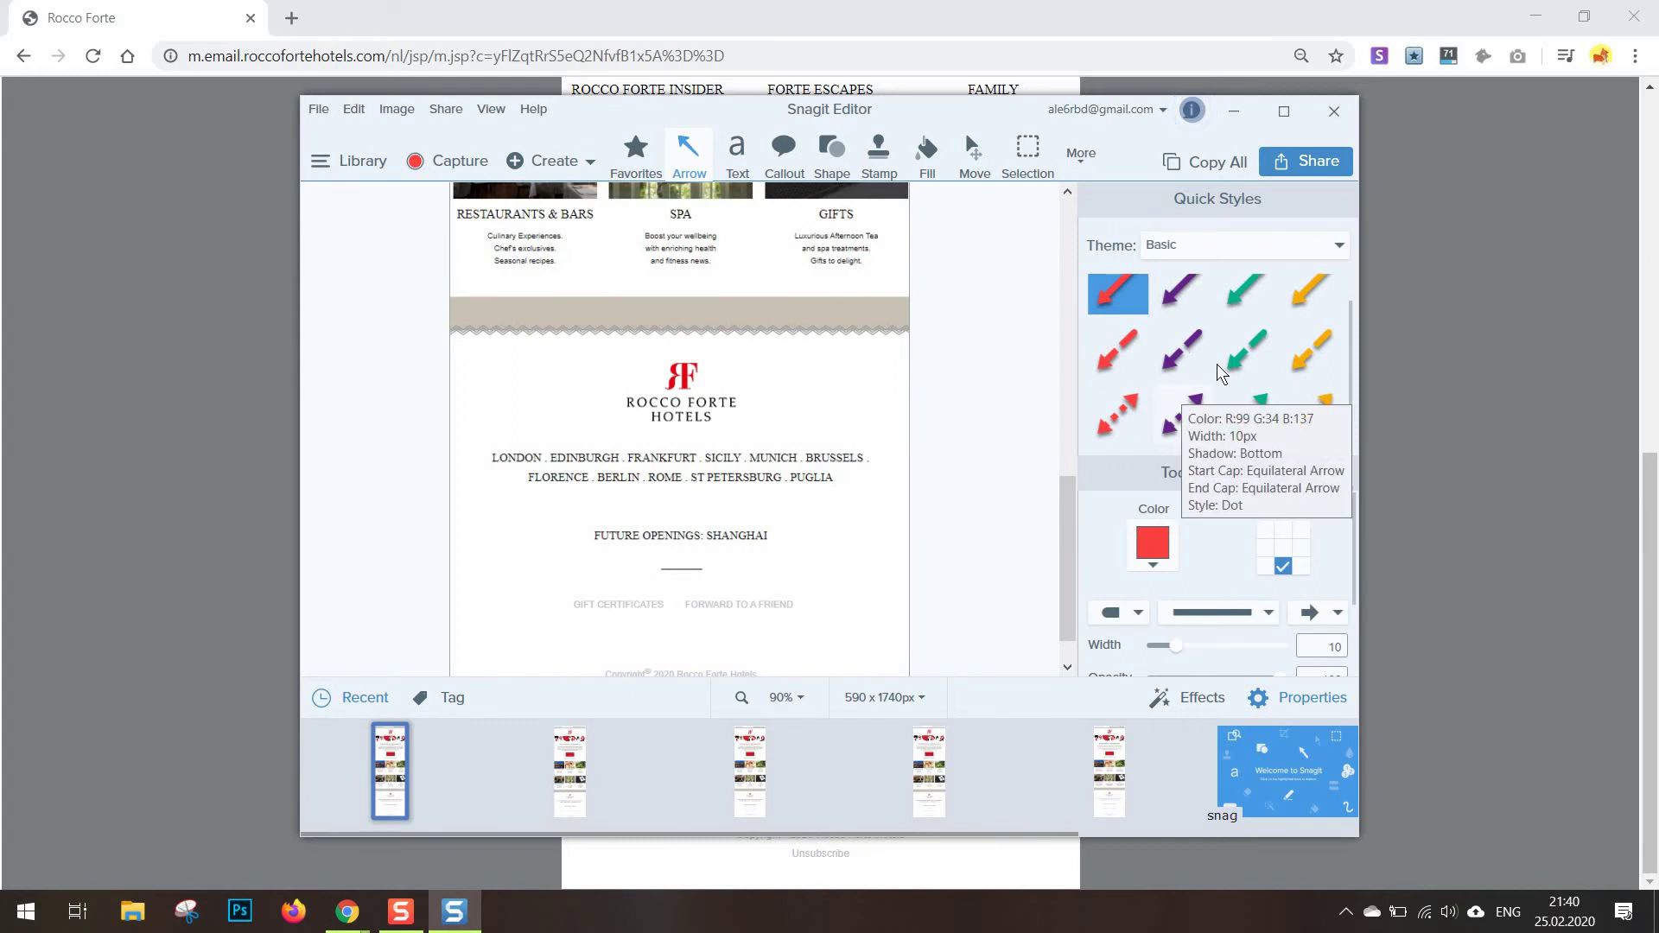
scroll(1168, 362, "down", 1)
scroll(1011, 420, "up", 5)
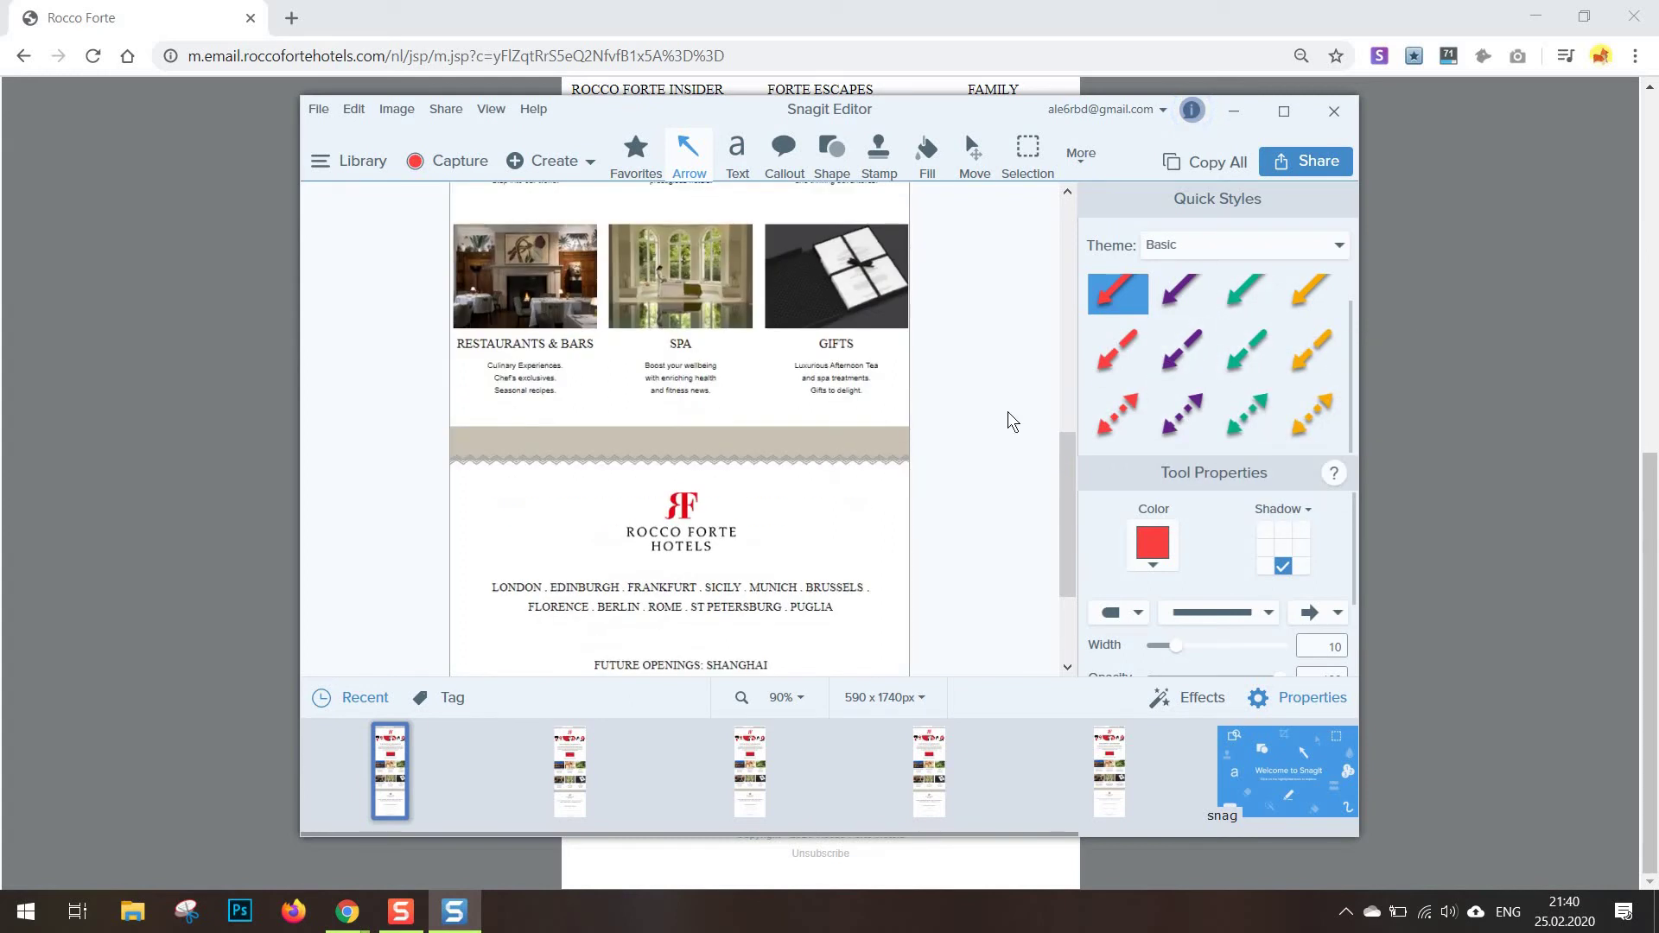
scroll(1011, 421, "up", 5)
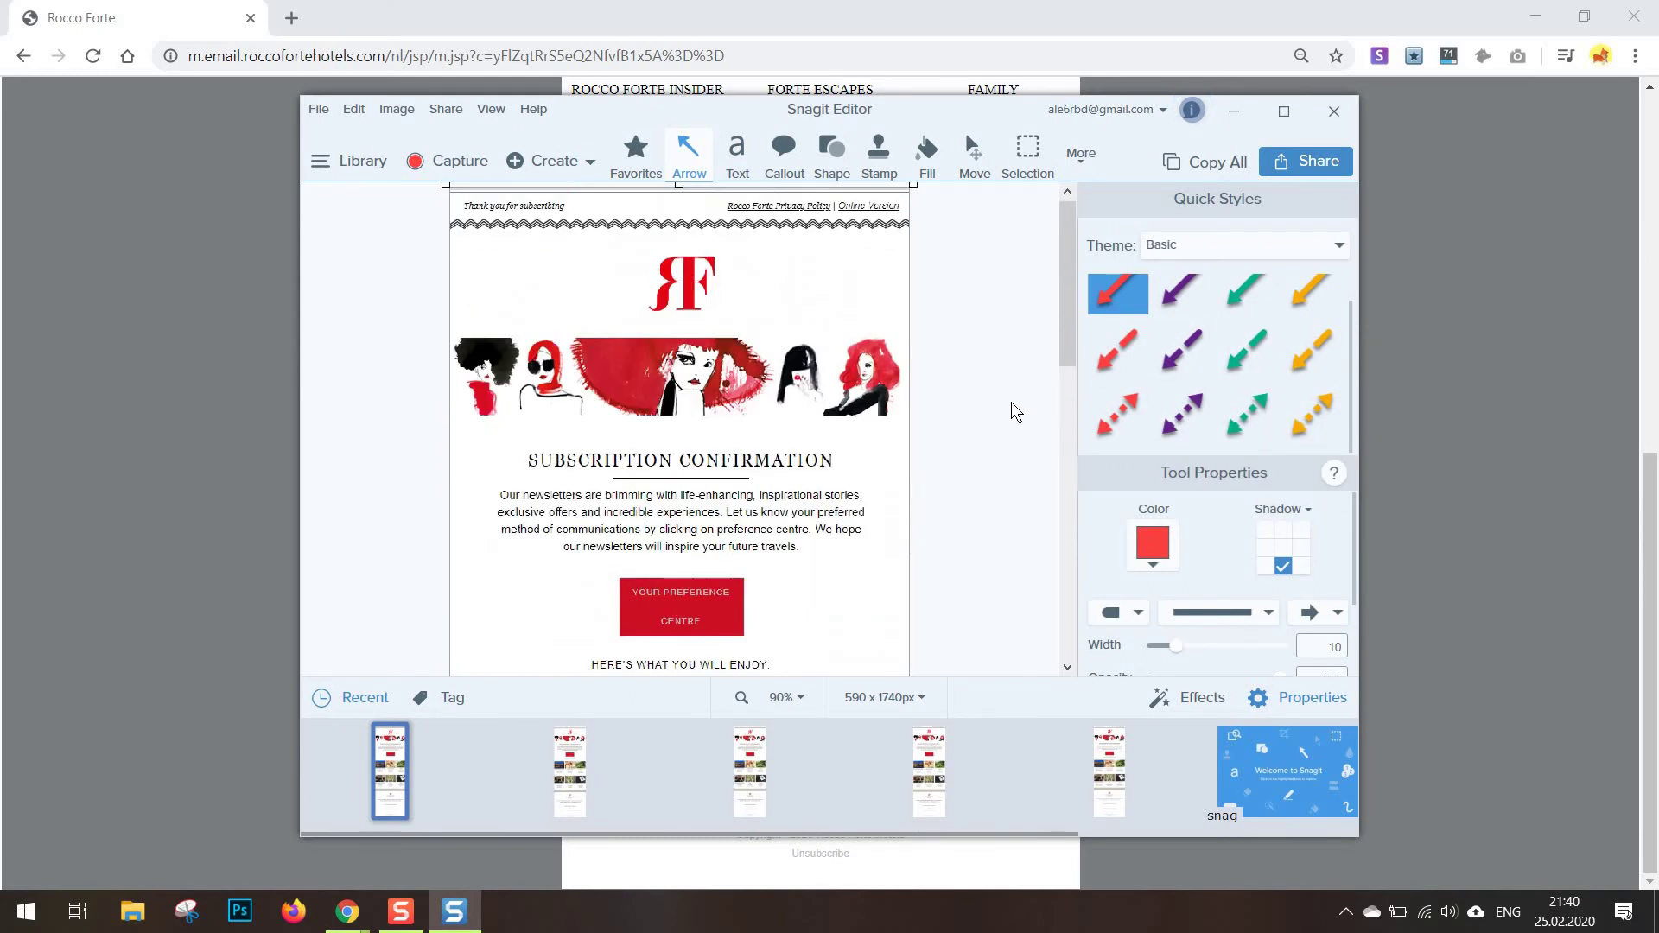
left_click(1330, 113)
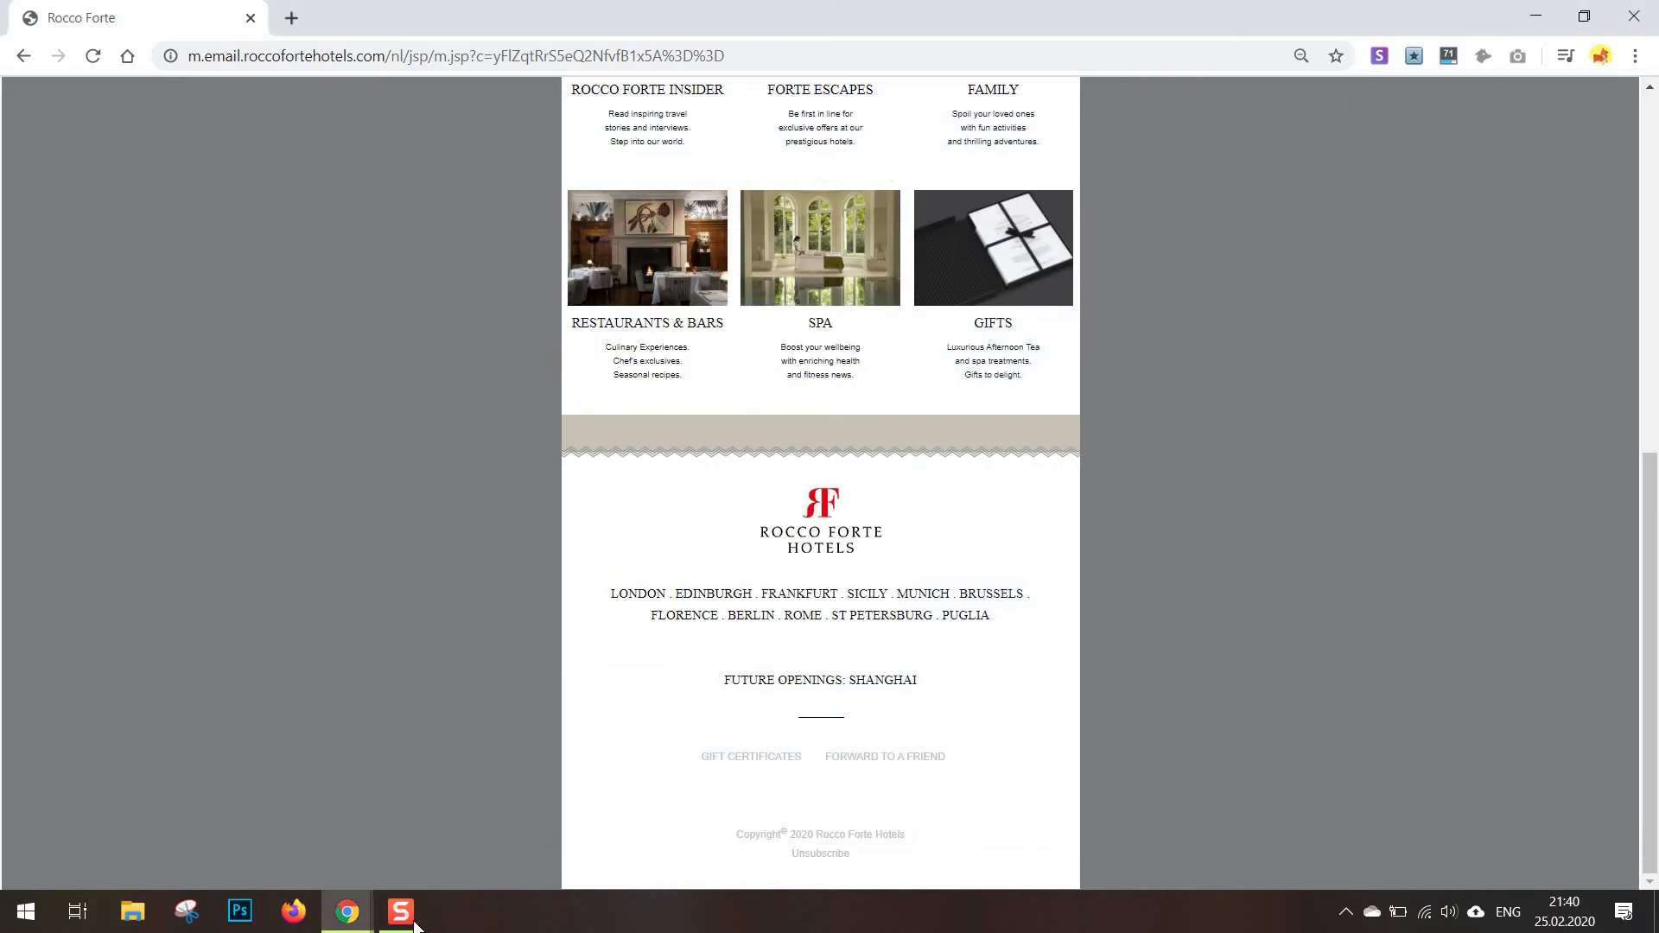
- Frame a roughly 600 × 942 px panoramic region around the email column and start capturing
scroll(1225, 469, "up", 8)
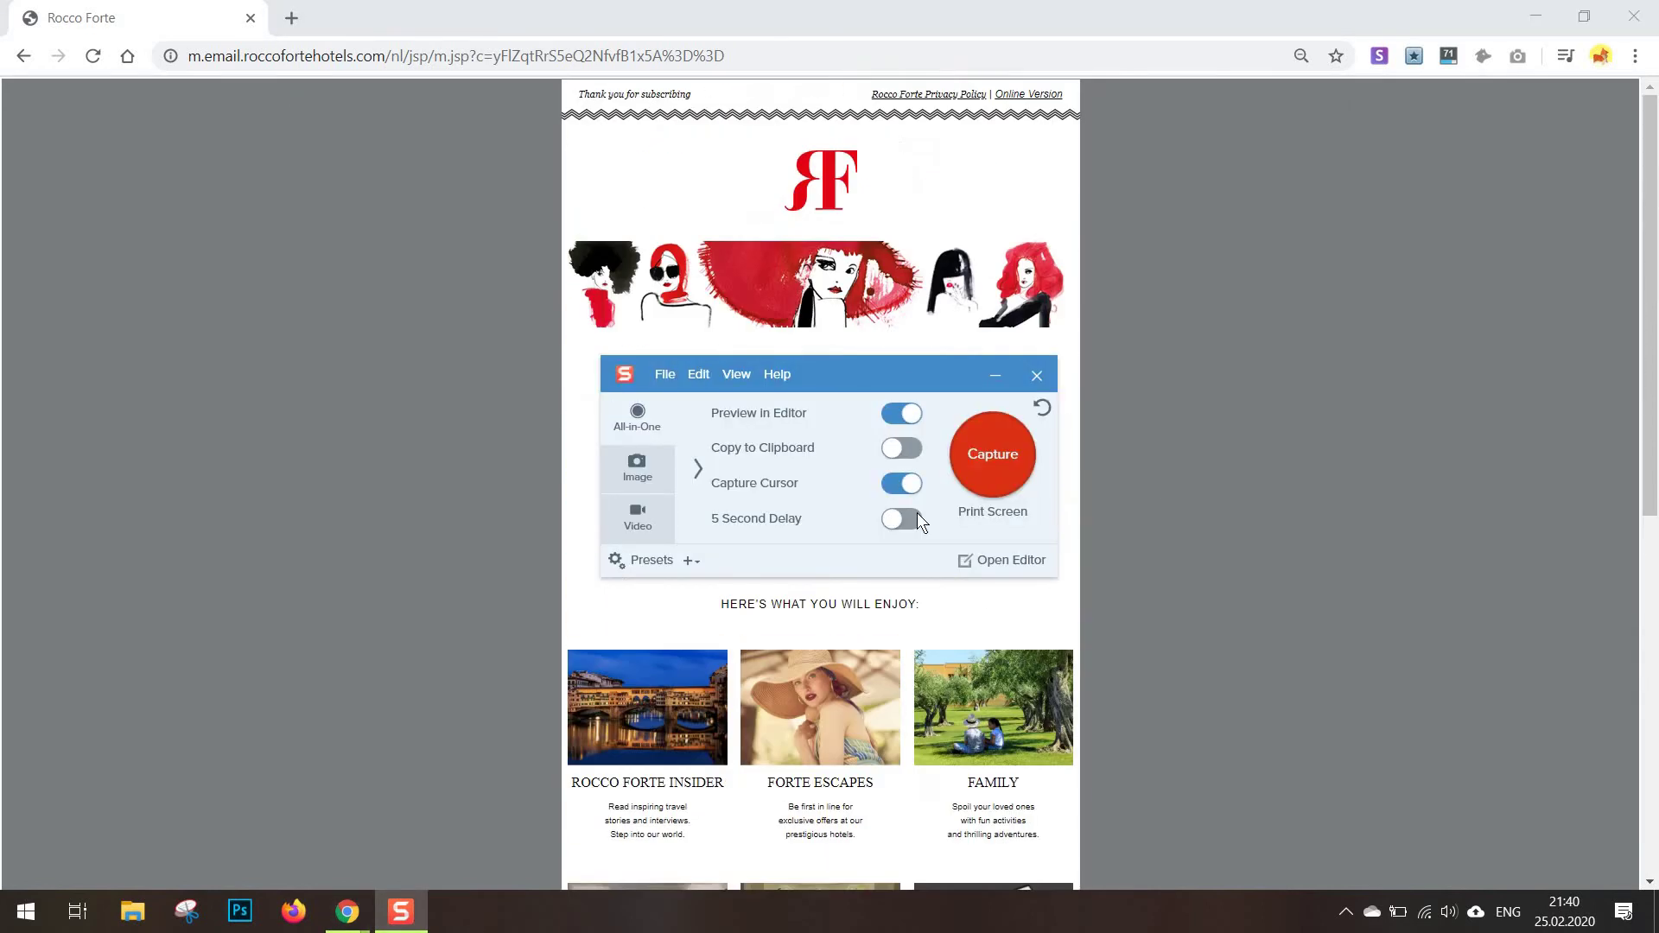
left_click(992, 454)
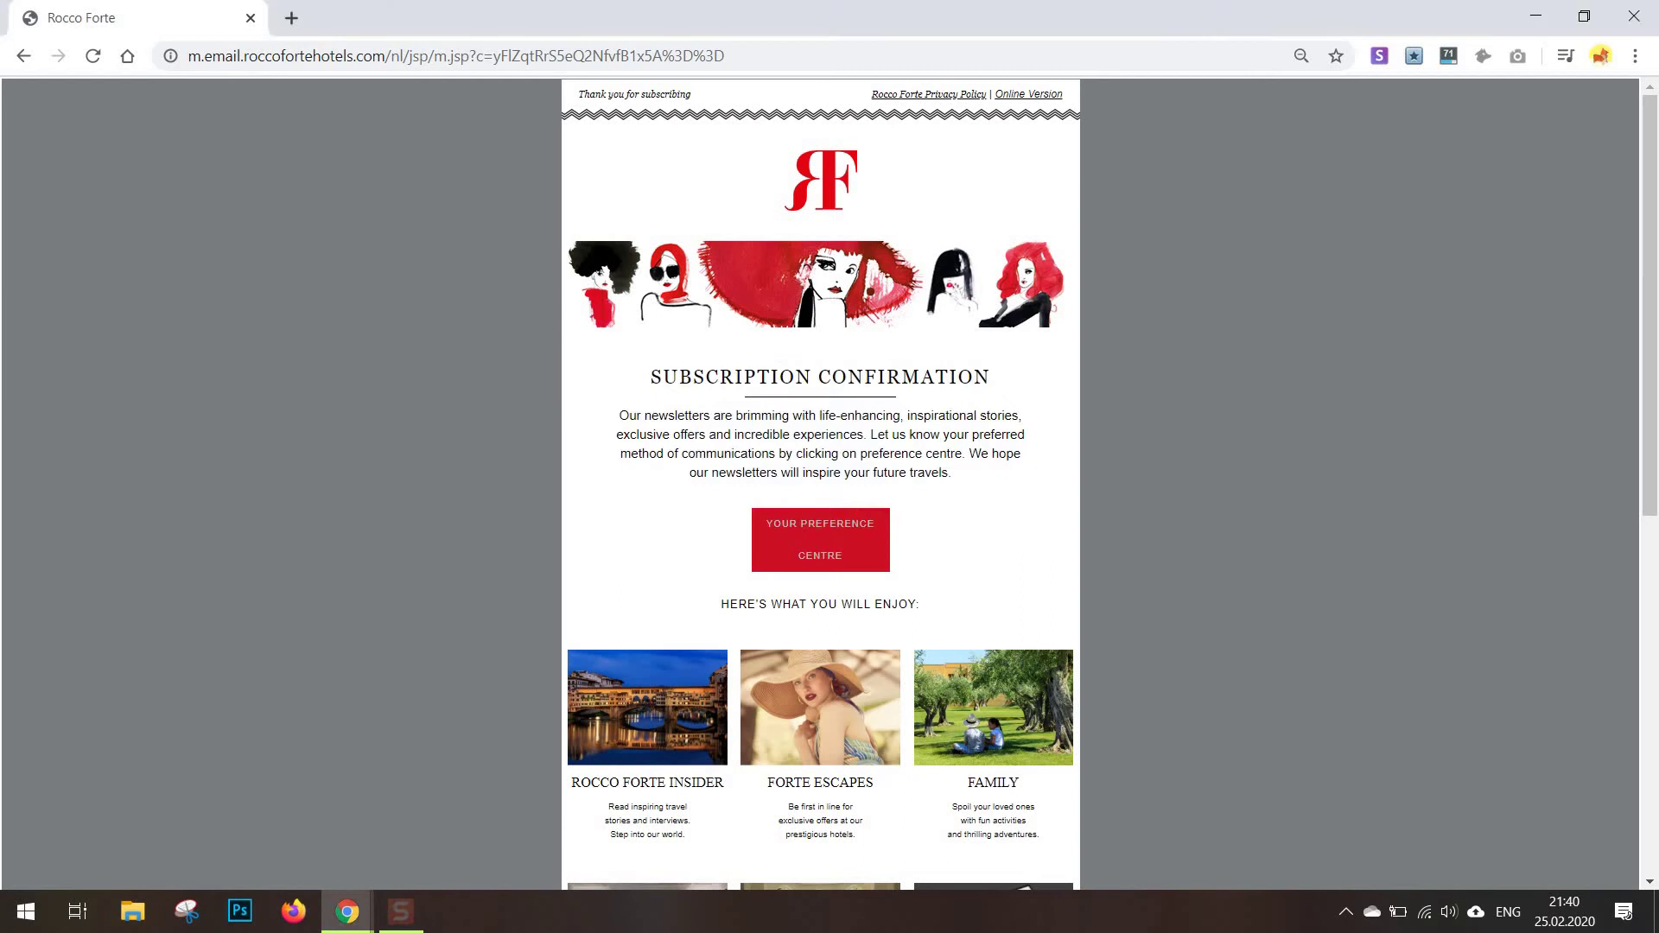
left_click(1112, 616)
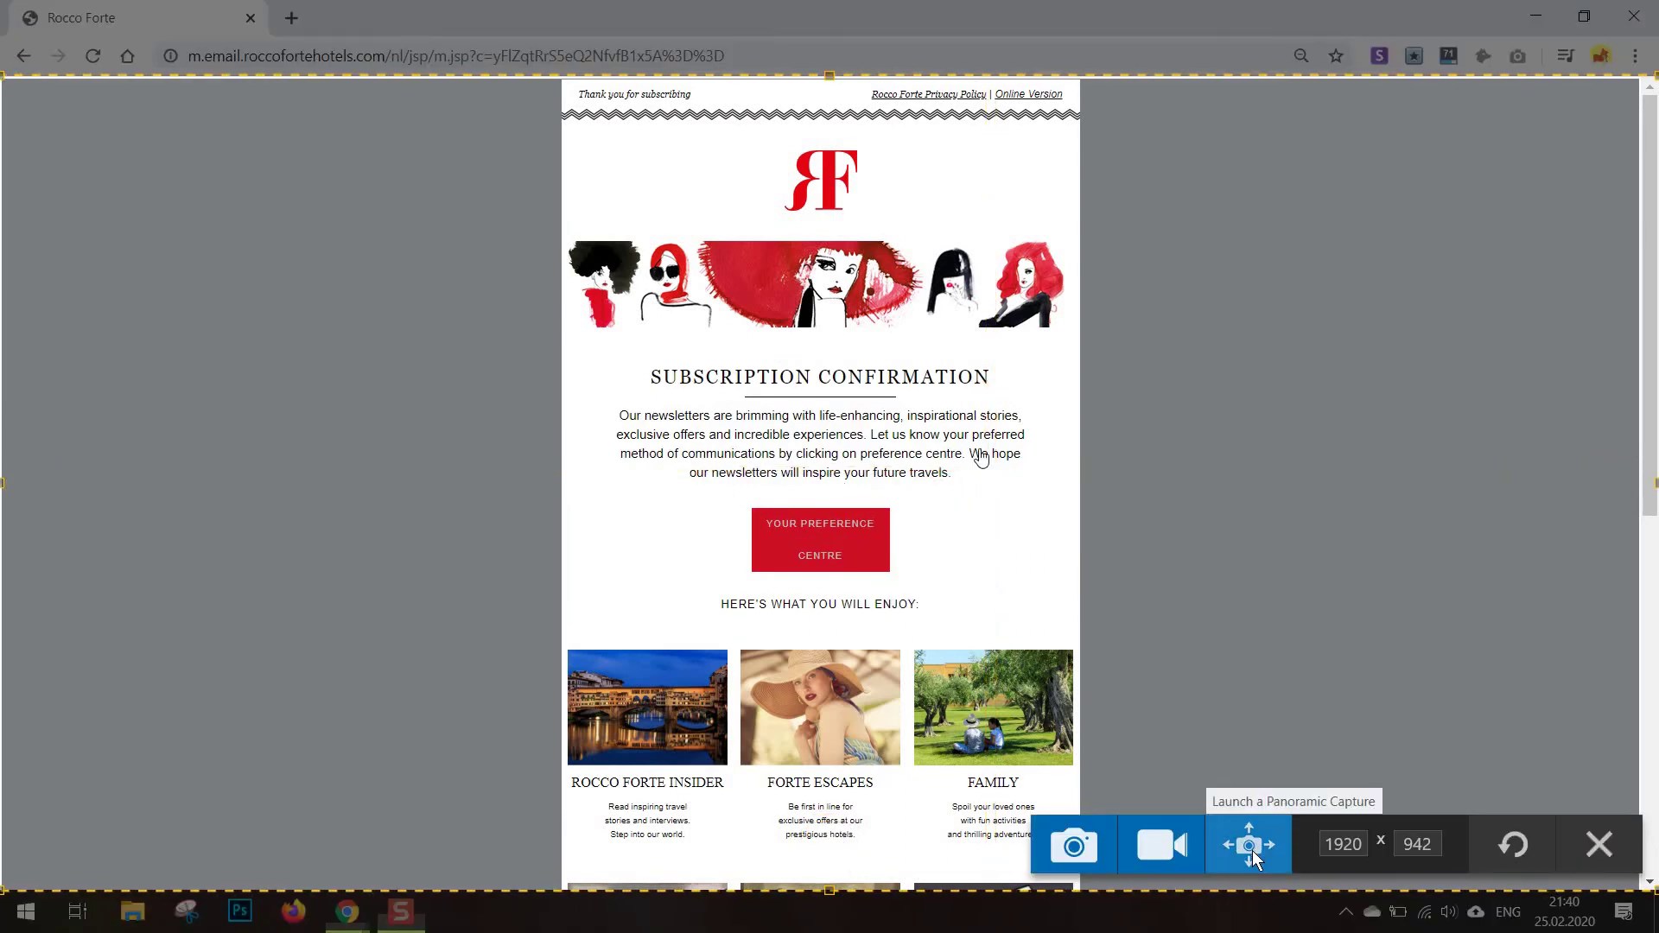
left_click(1252, 850)
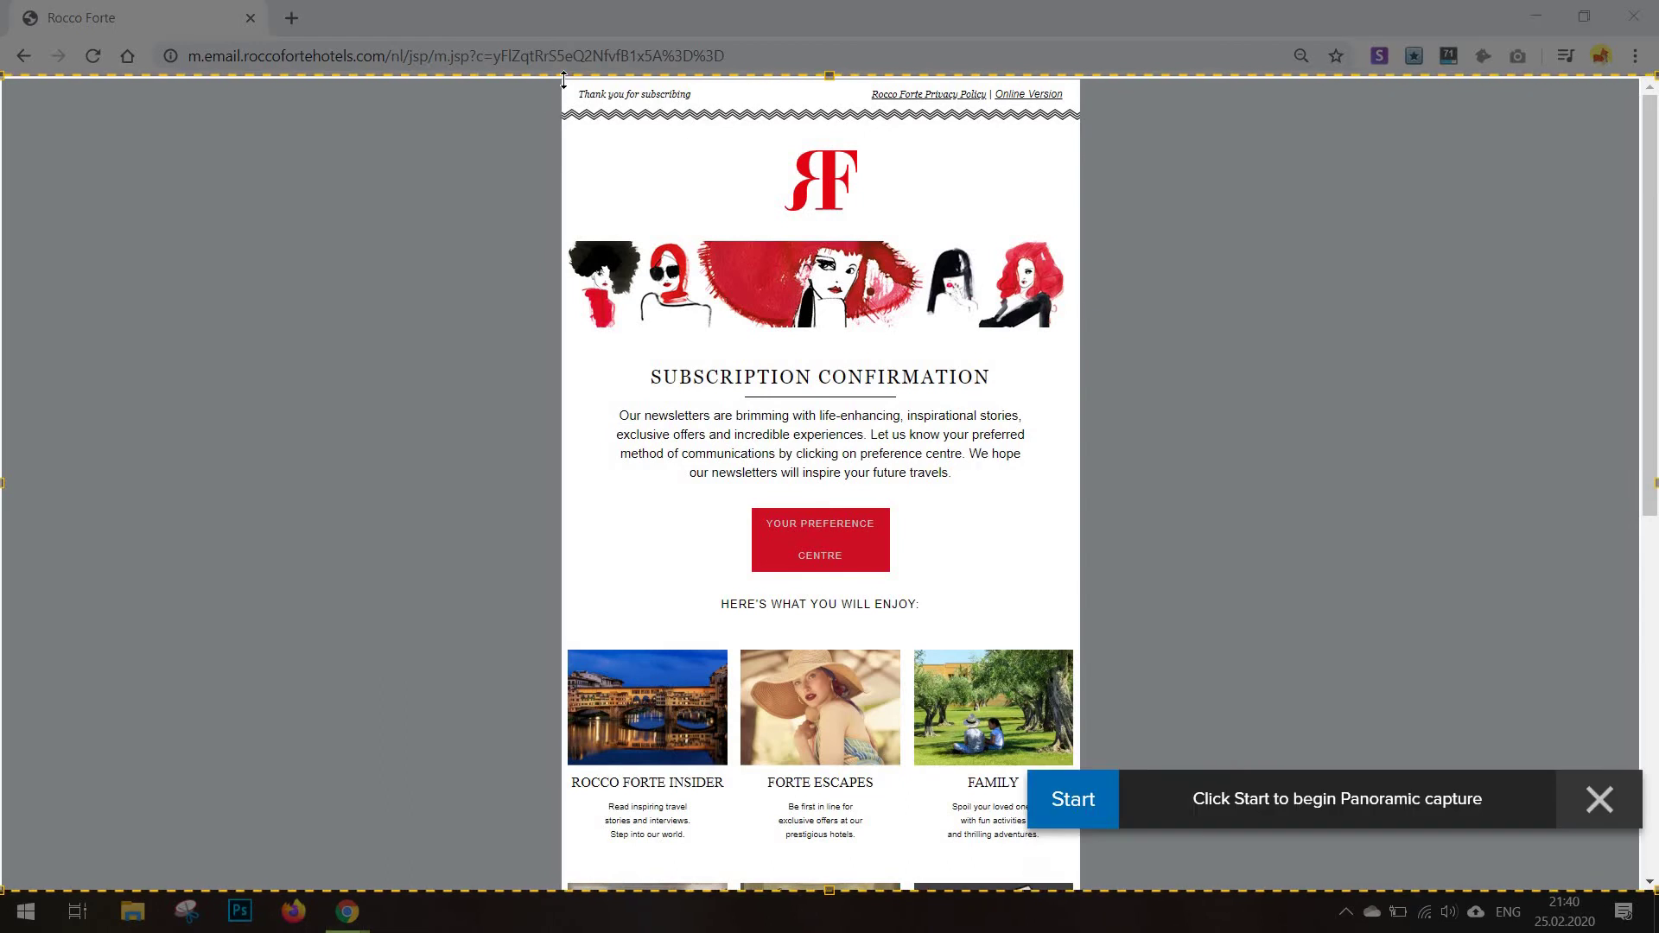
left_click_drag(2, 483, 563, 494)
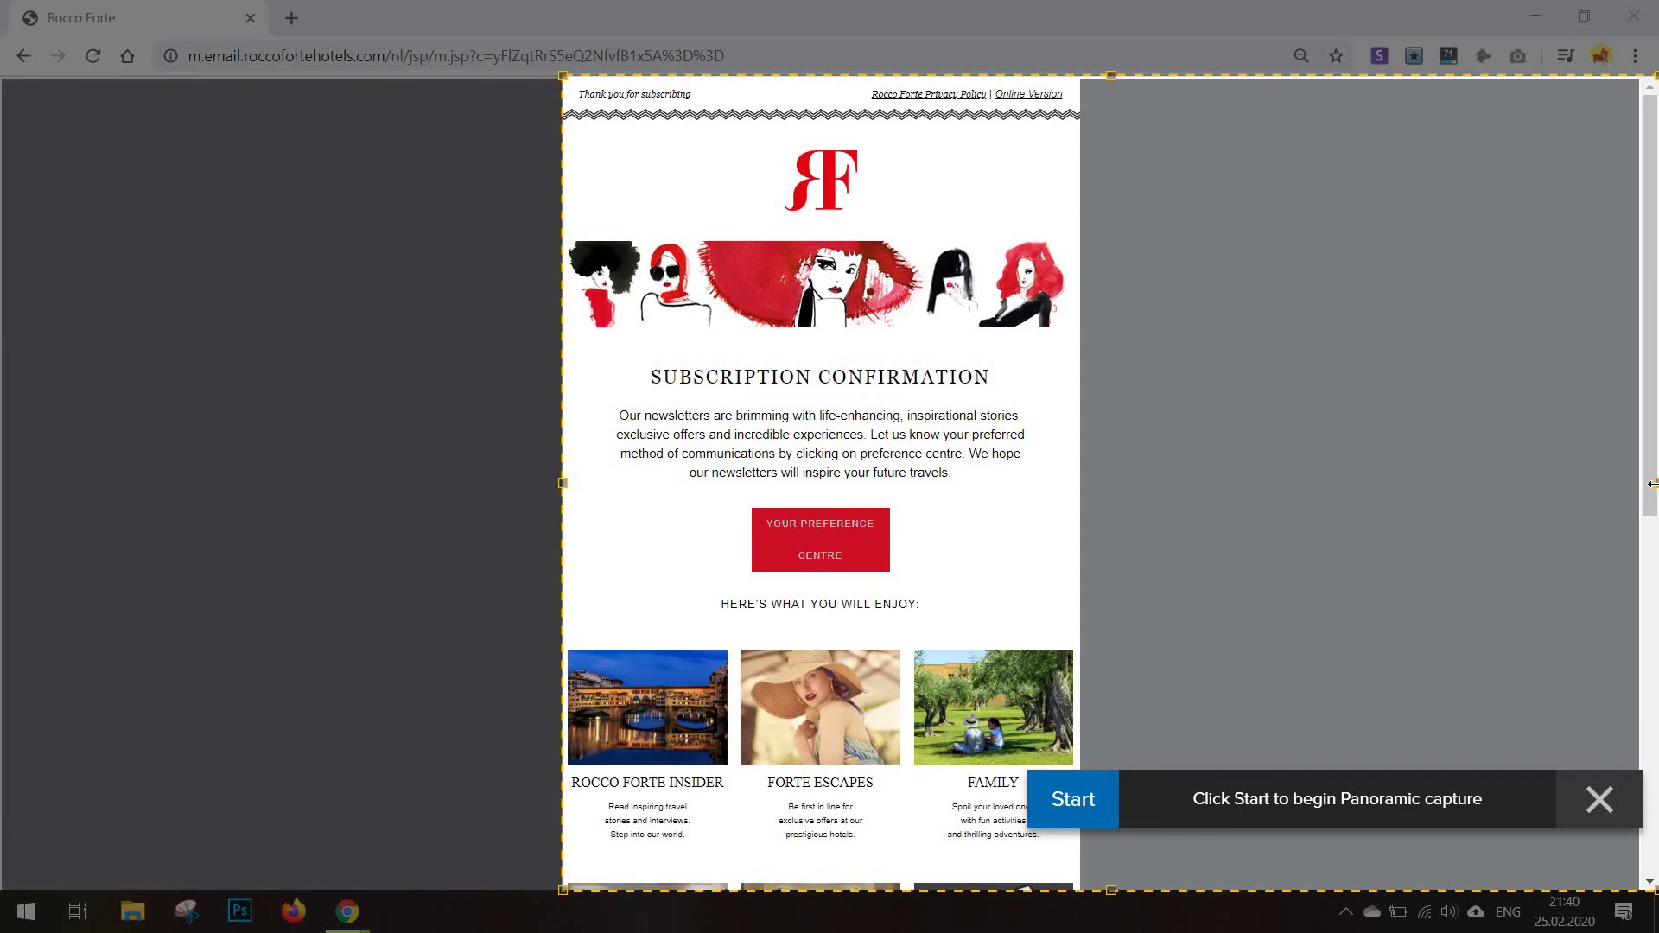
left_click_drag(1172, 573, 1082, 588)
left_click(512, 793)
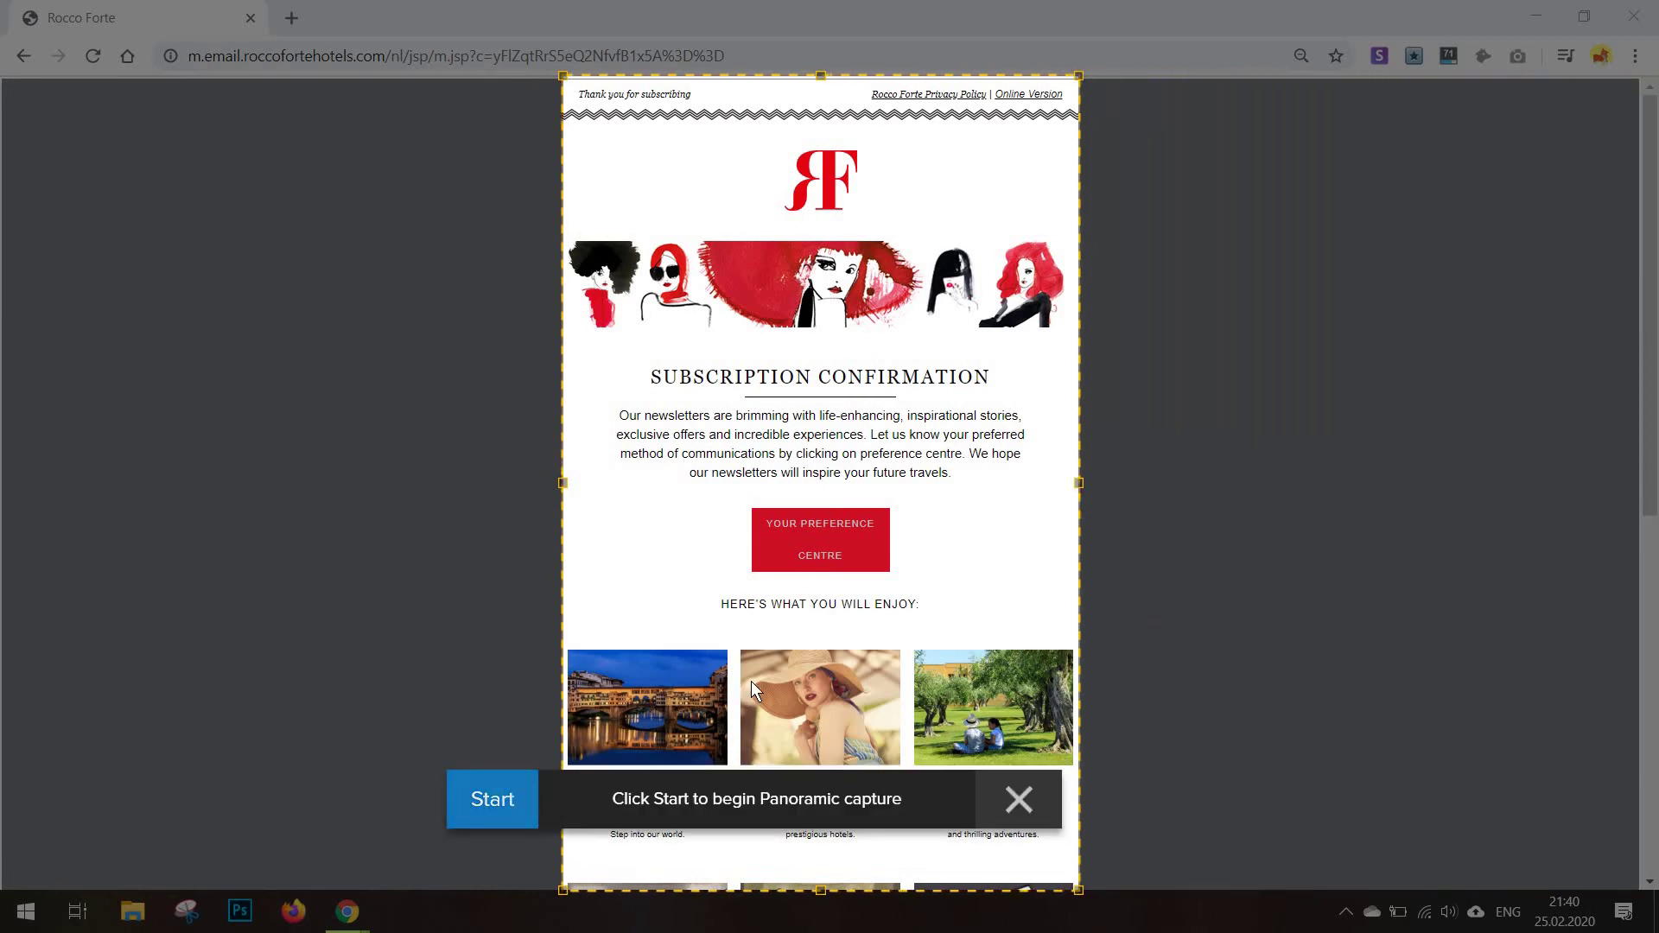
- Scroll the email to the footer and back to finish the 596 × 1744 px panoramic capture
scroll(749, 681, "down", 8)
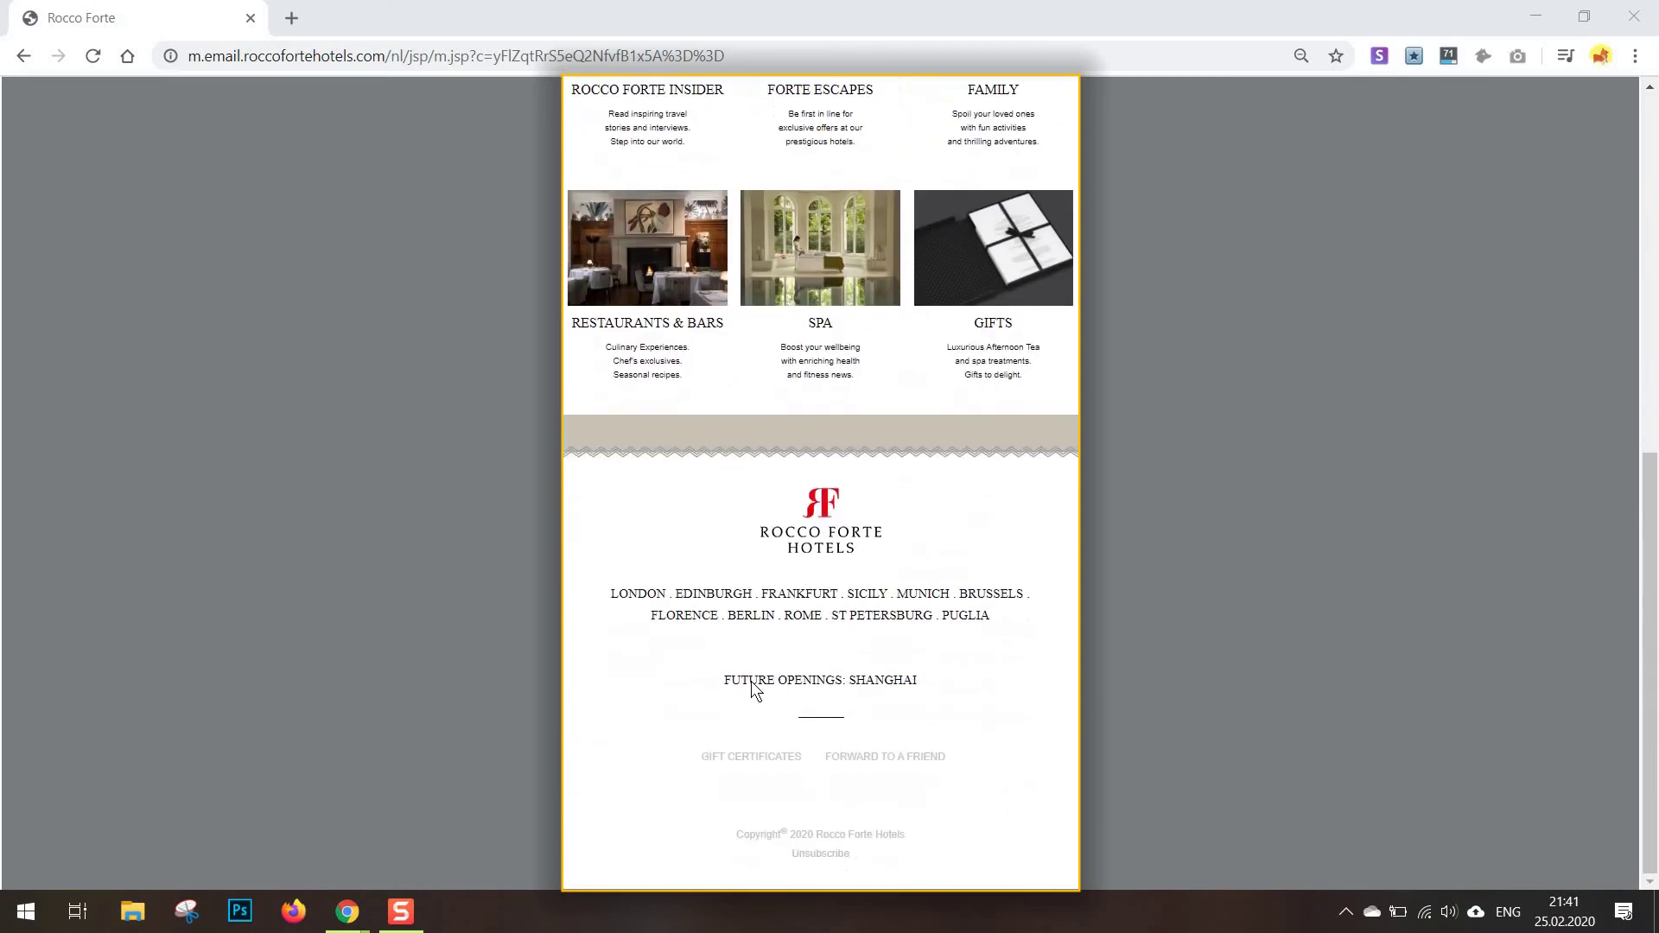
scroll(750, 681, "up", 8)
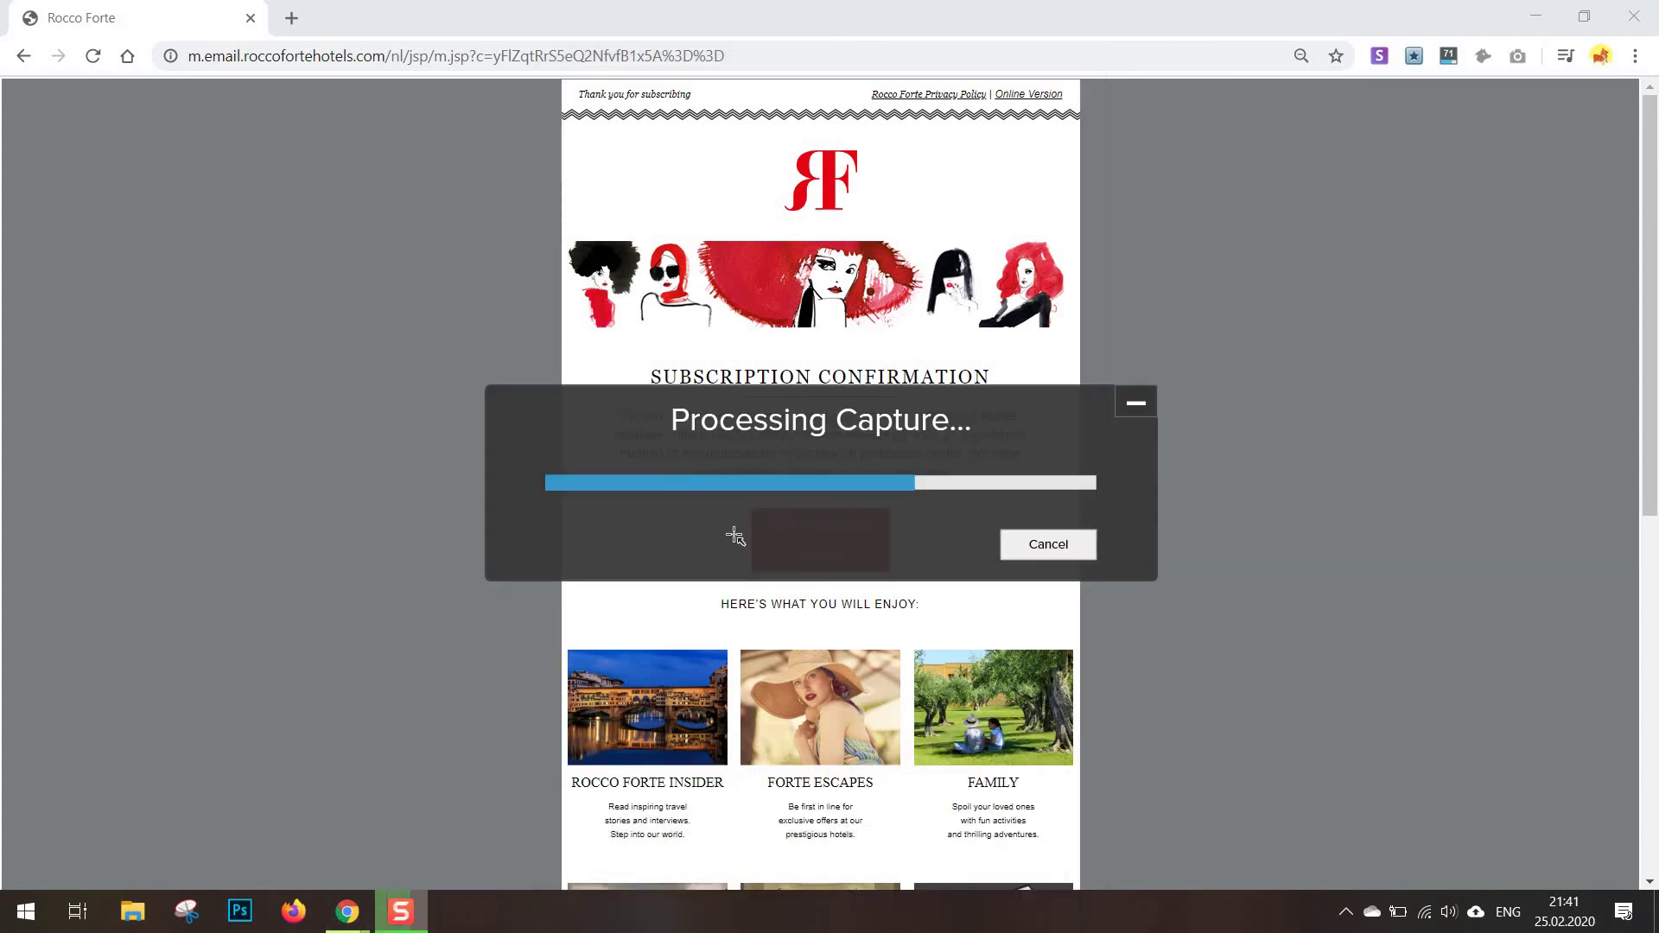
scroll(715, 273, "up", 4)
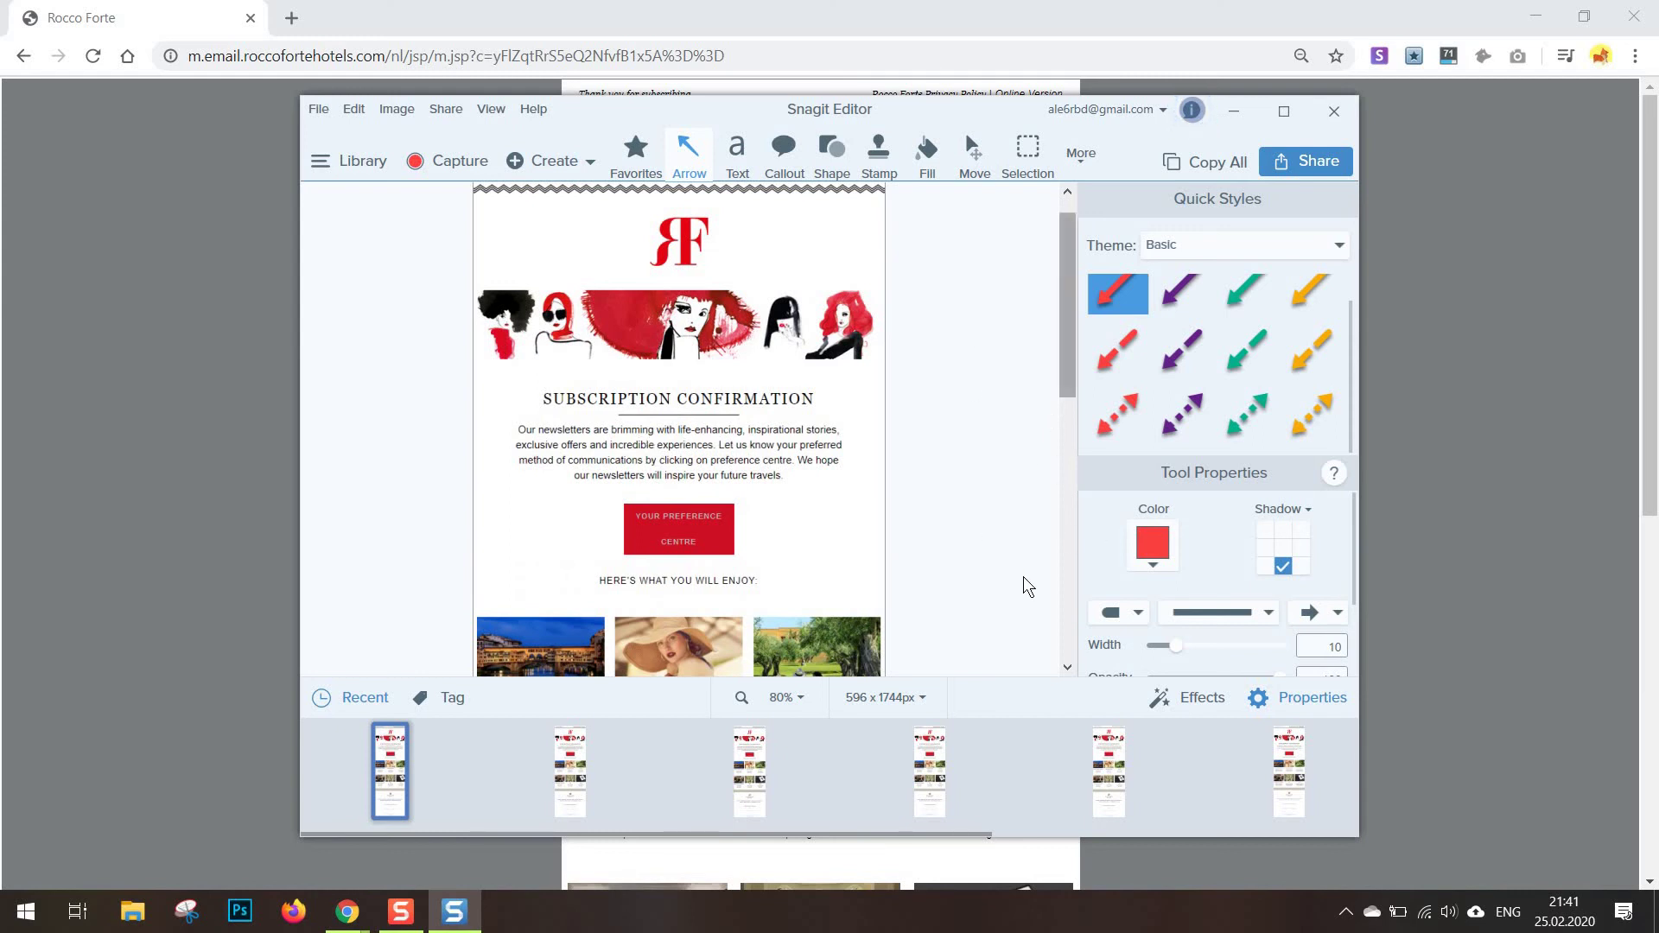
scroll(1026, 581, "down", 10)
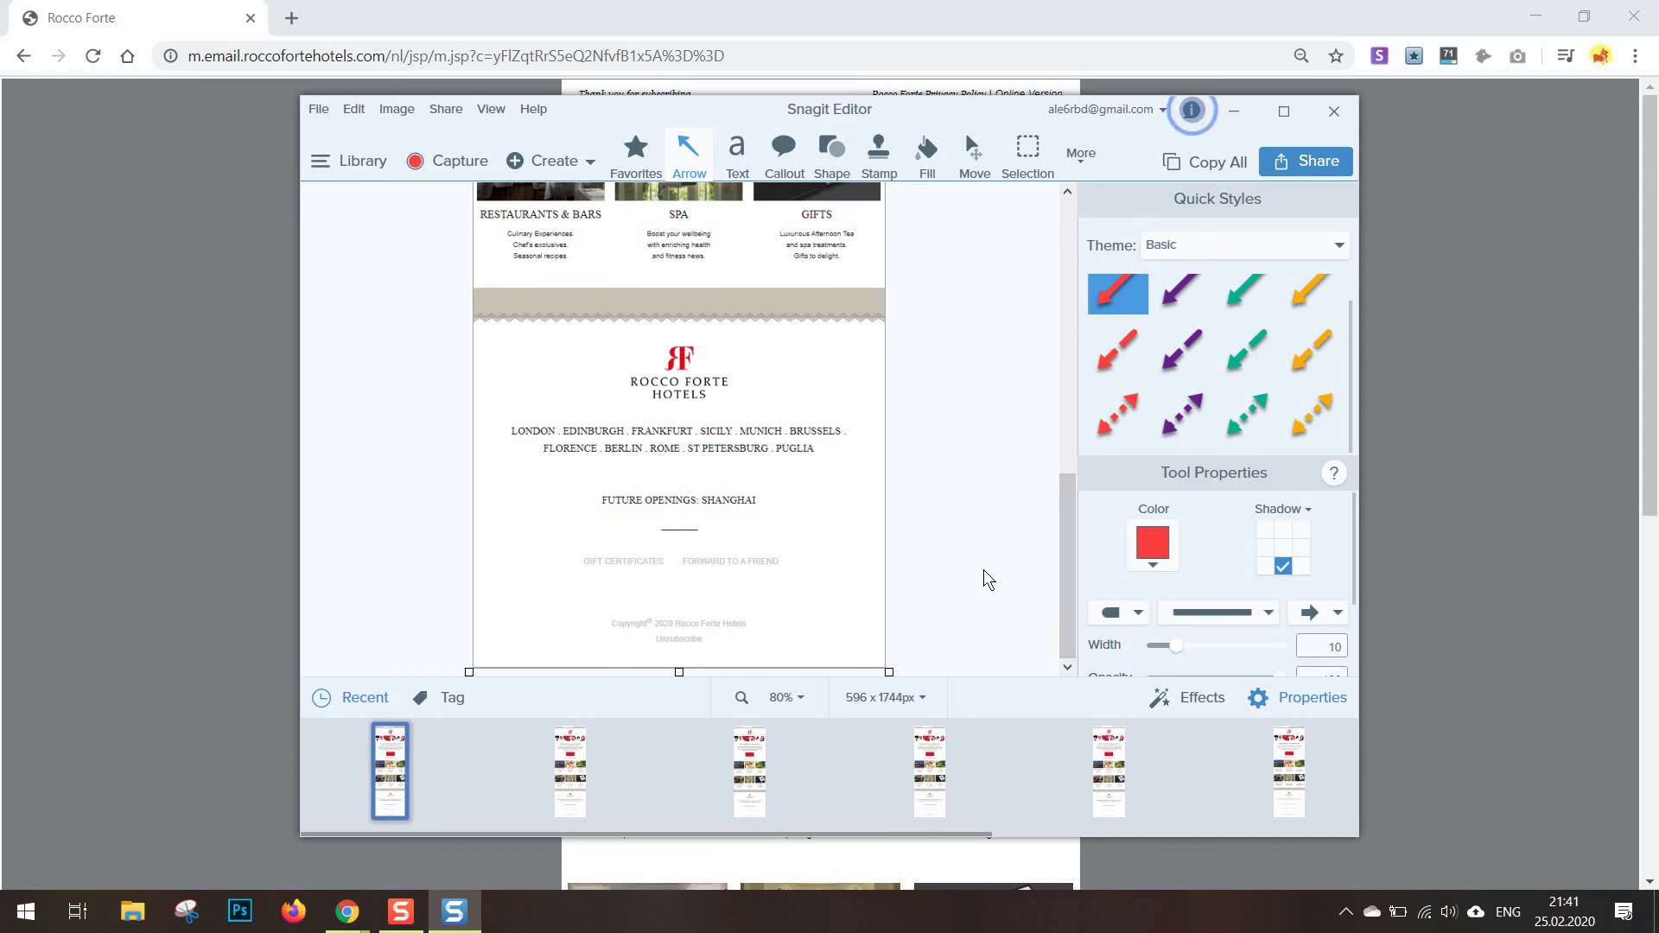
scroll(1050, 298, "up", 10)
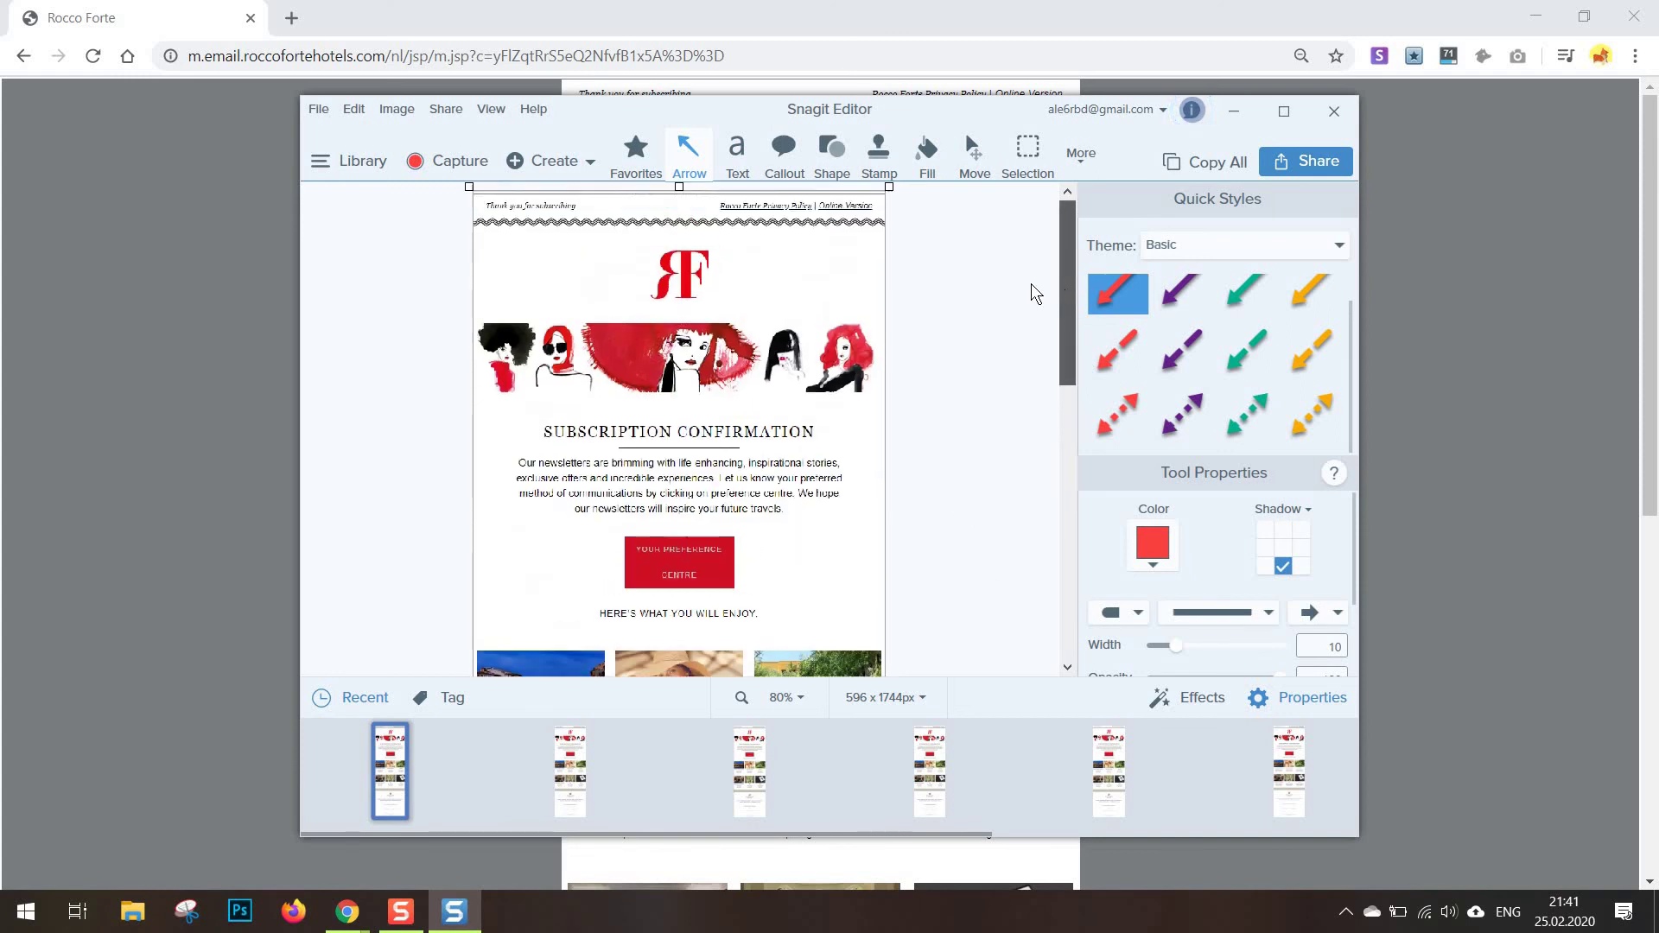